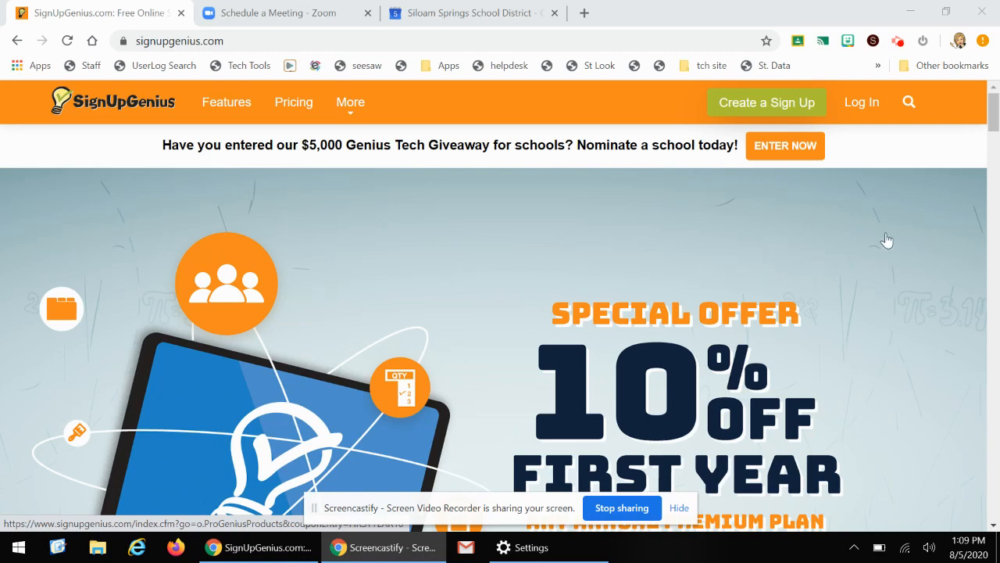
pyautogui.click(752, 108)
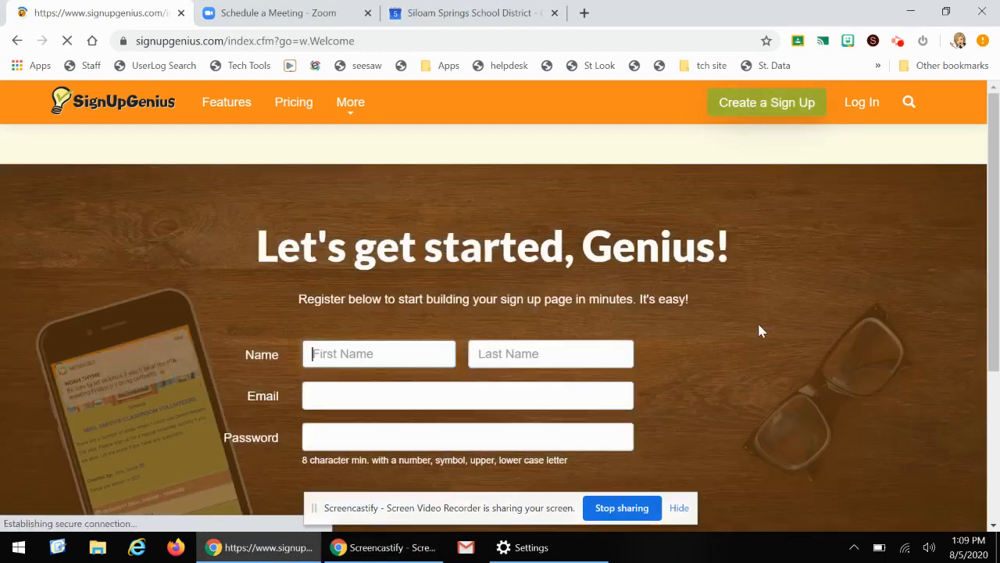
pyautogui.scroll(-2, 760, 346)
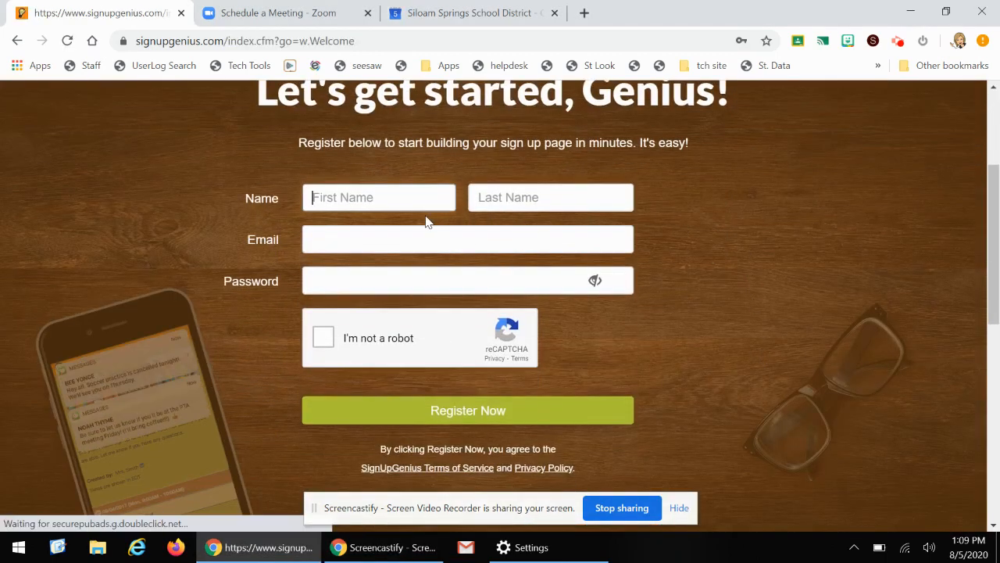
pyautogui.scroll(1, 743, 297)
pyautogui.scroll(2, 766, 281)
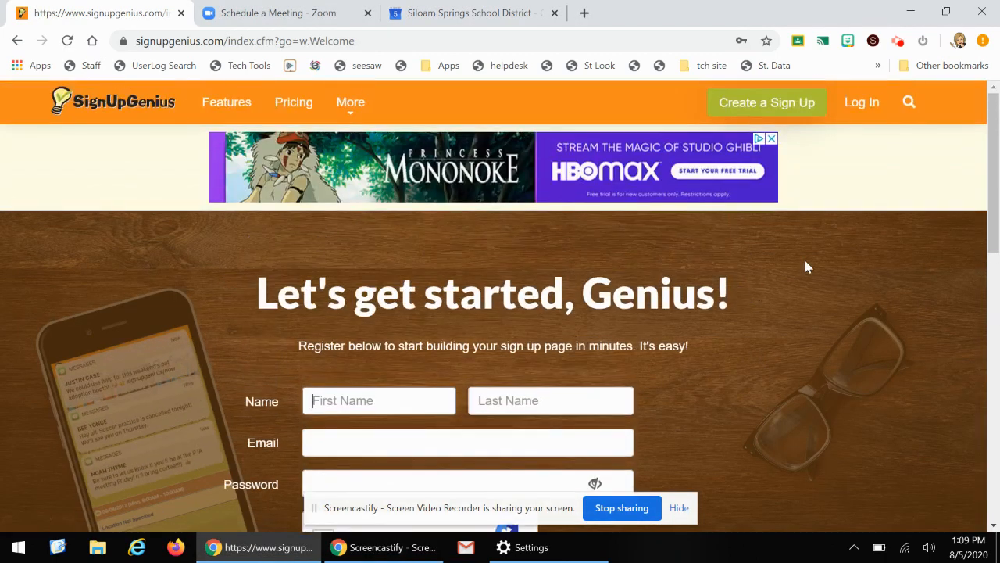
# Log in to the SignUpGenius account
pyautogui.moveTo(856, 107)
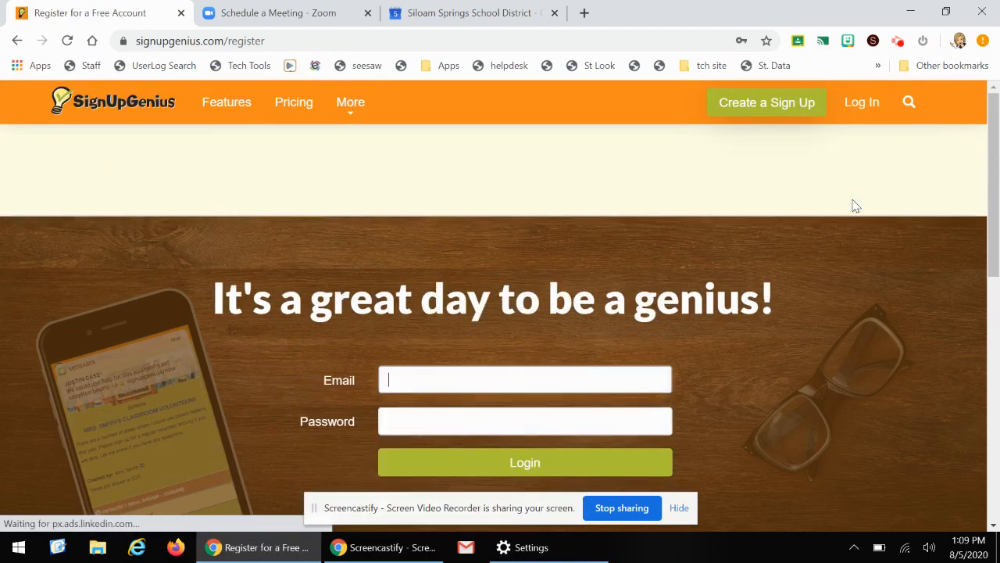
pyautogui.scroll(-3, 843, 293)
pyautogui.click(548, 238)
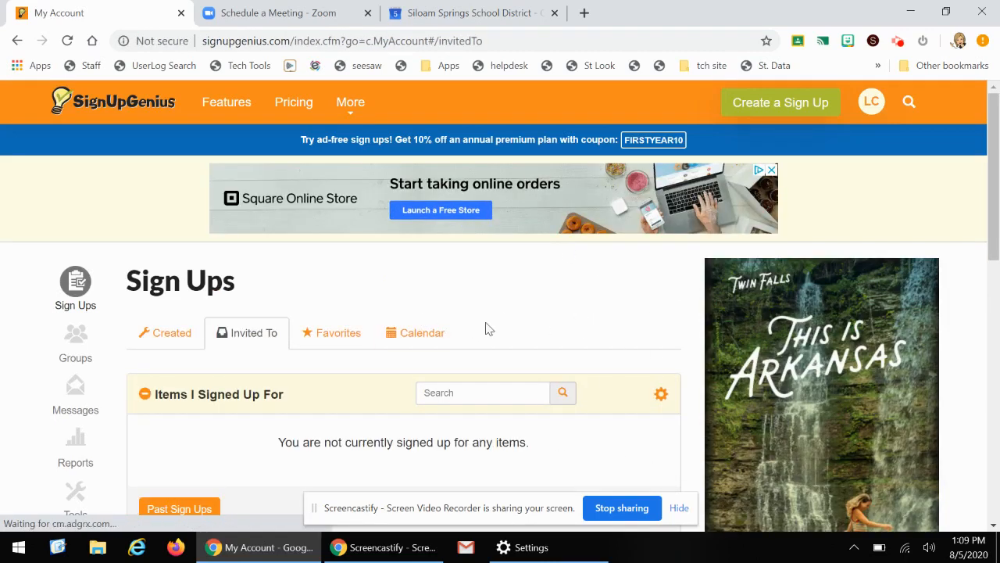
# Start creating a new sign up titled Meet Mrs. Clark
pyautogui.click(777, 106)
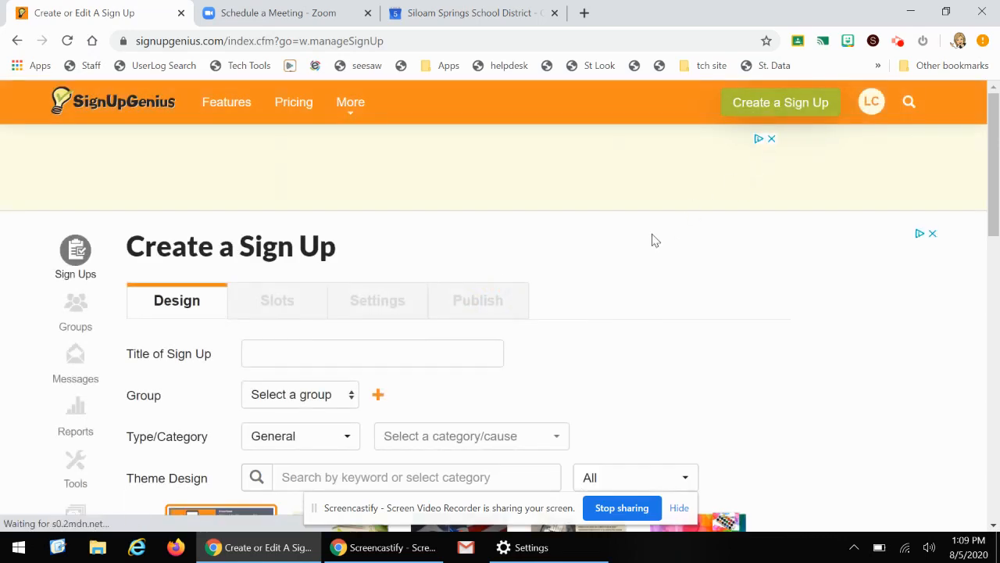
pyautogui.scroll(-1, 510, 293)
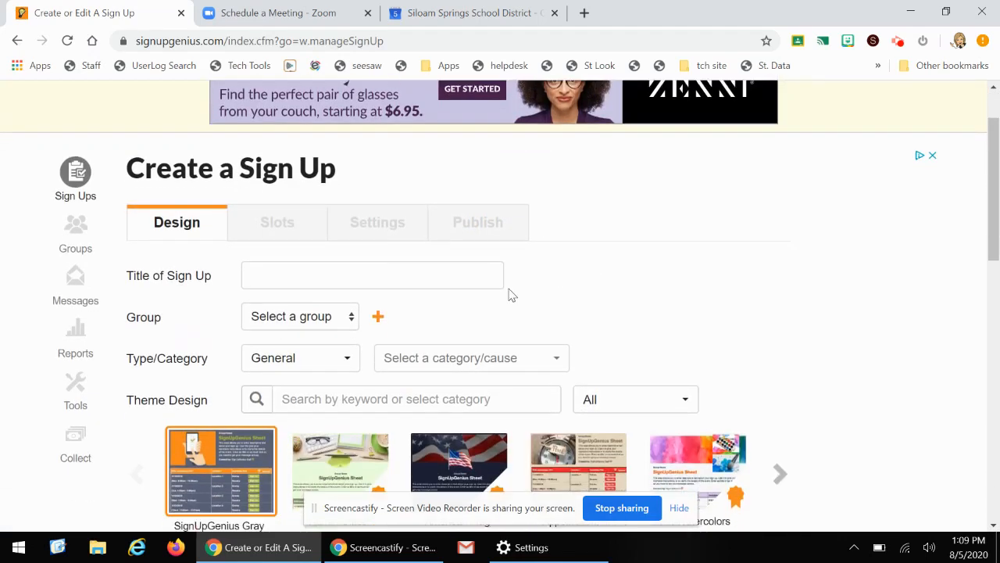
pyautogui.click(298, 277)
pyautogui.write('Me')
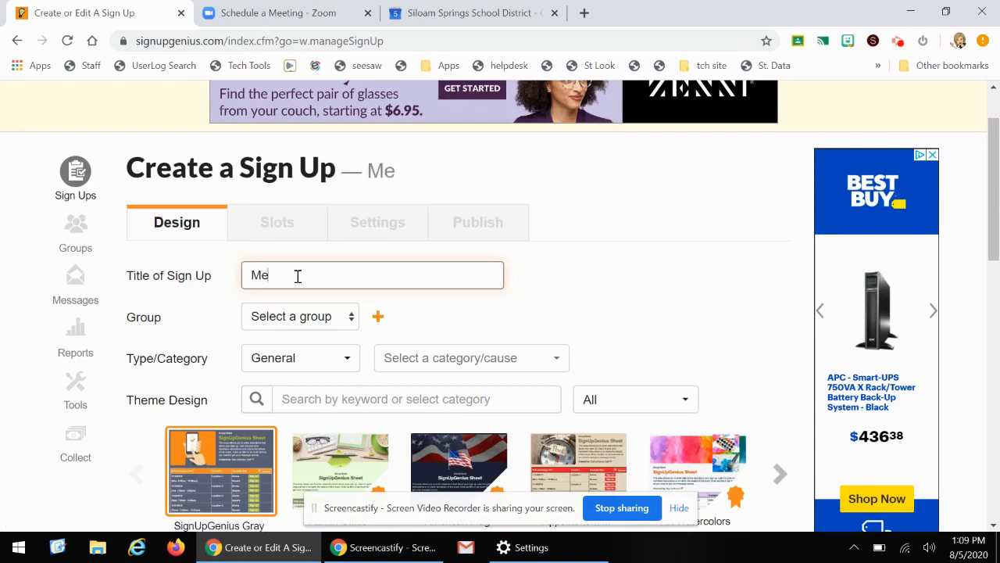
pyautogui.write('et Mrs. Clark')
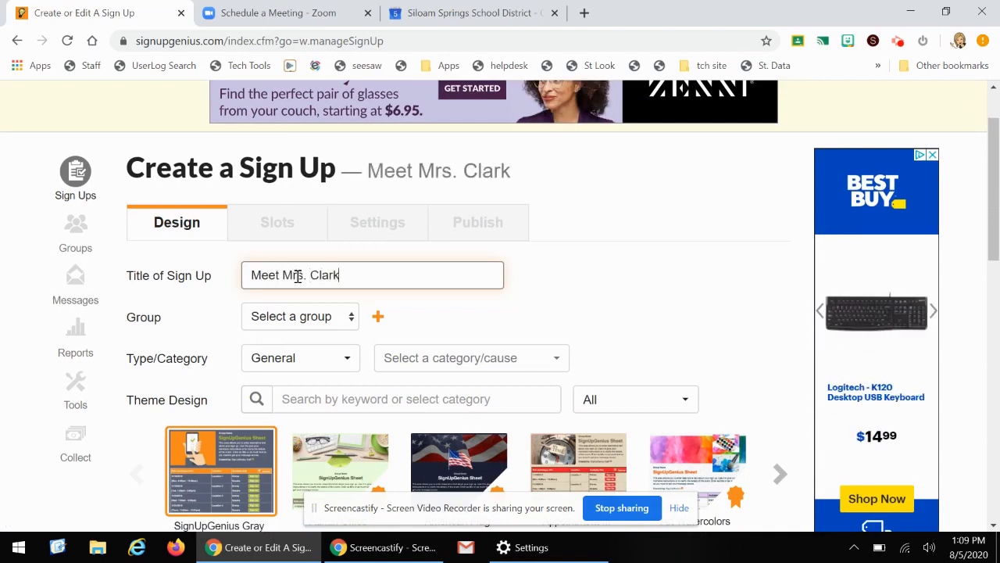
# Set the sign-up group to Allen Elementary and the type to Scheduling
pyautogui.click(353, 319)
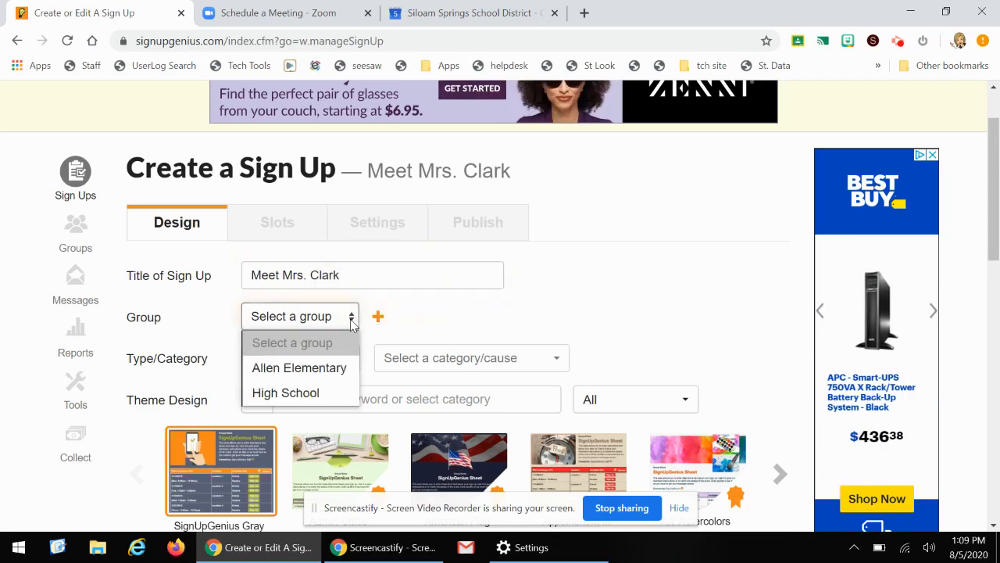
pyautogui.click(328, 375)
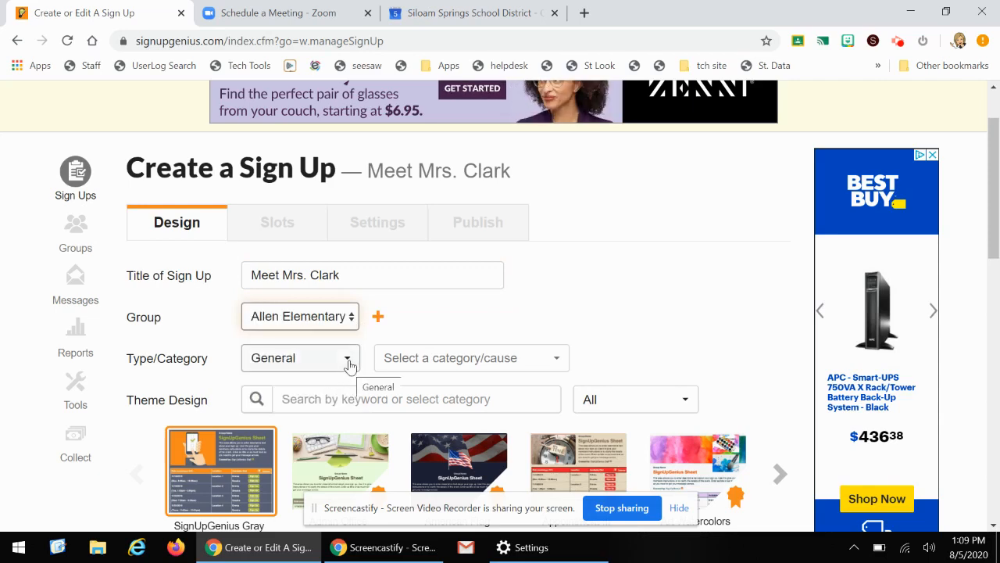
pyautogui.click(348, 364)
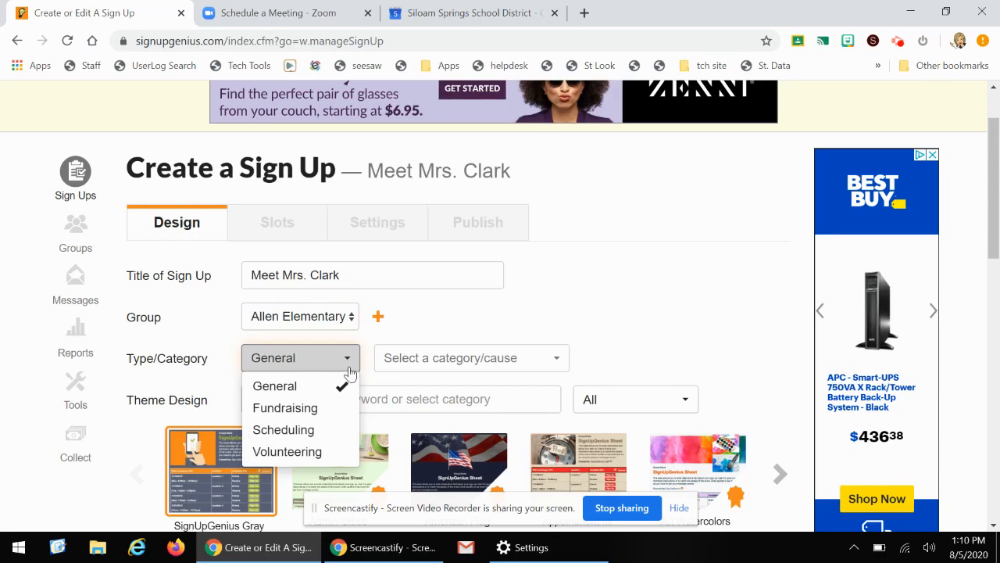
pyautogui.click(332, 438)
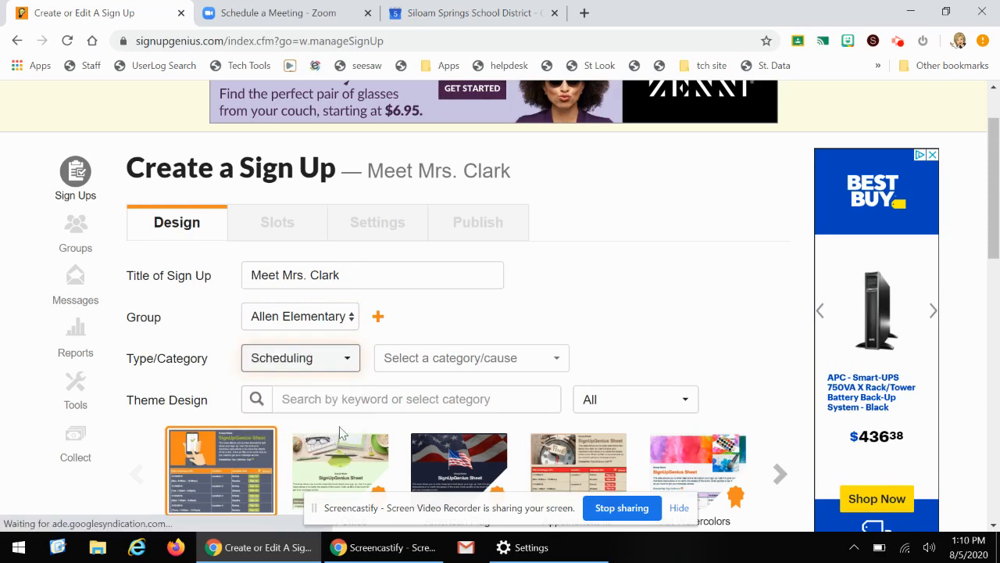
# Set the category/cause to Education
pyautogui.click(559, 367)
pyautogui.write('ed')
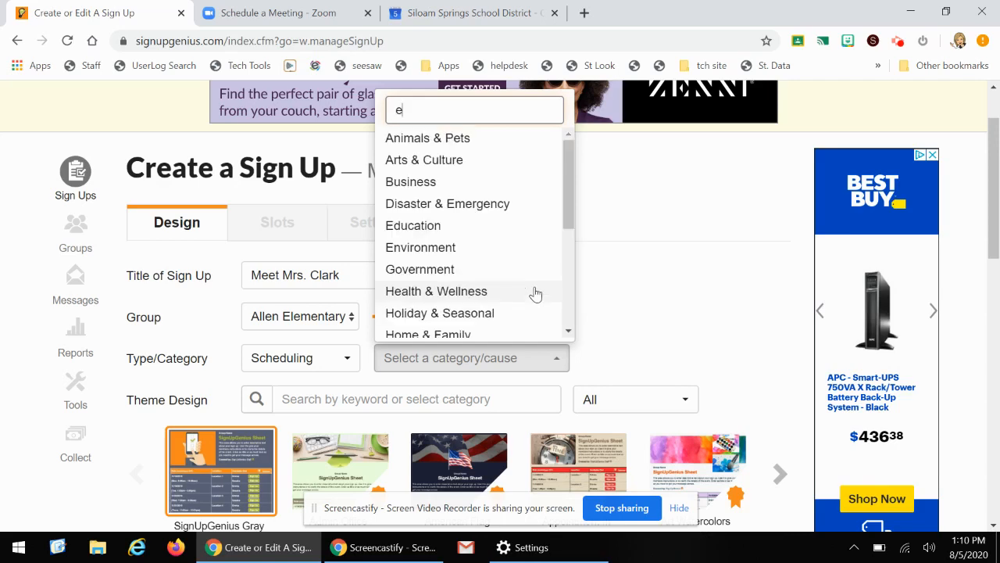
pyautogui.scroll(-2, 535, 294)
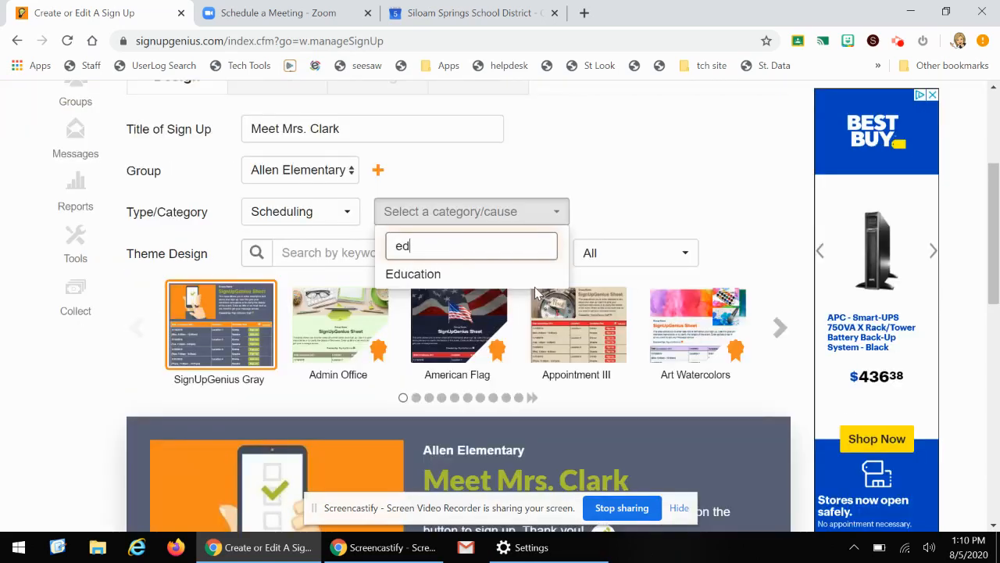
pyautogui.click(477, 277)
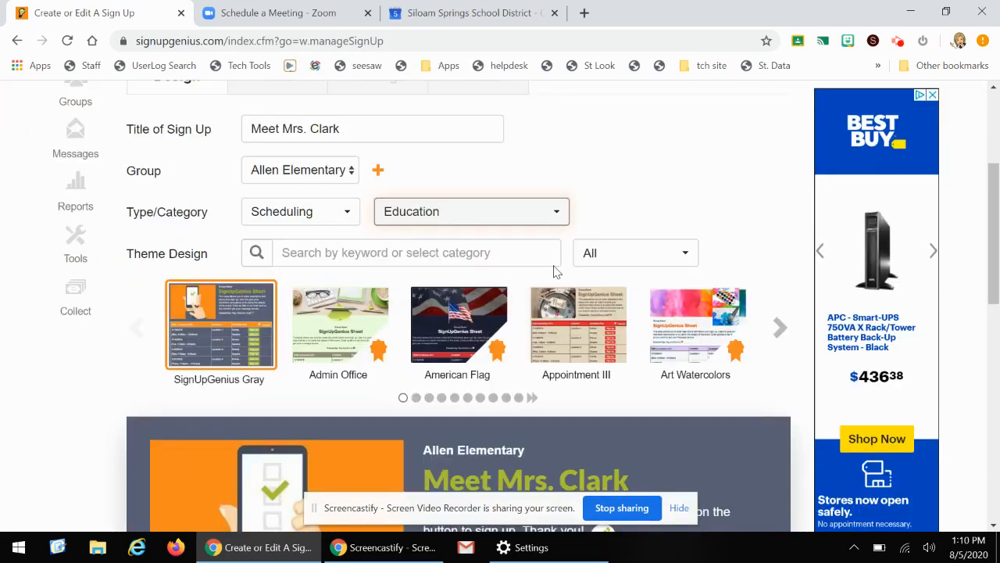
# Search theme designs for Education and choose the Back to School 7 theme
pyautogui.click(368, 251)
pyautogui.write('Educat')
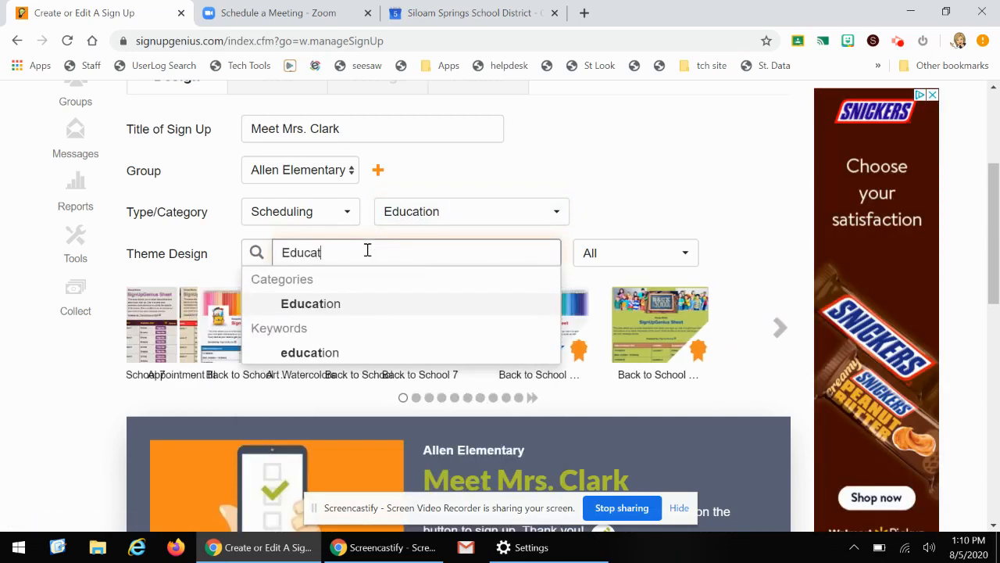
pyautogui.write('io')
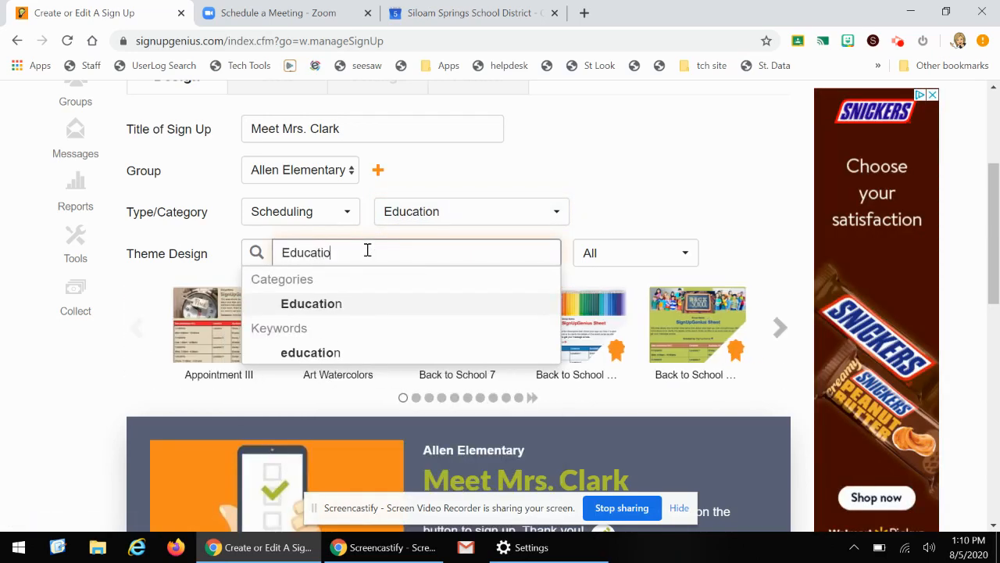
pyautogui.click(467, 305)
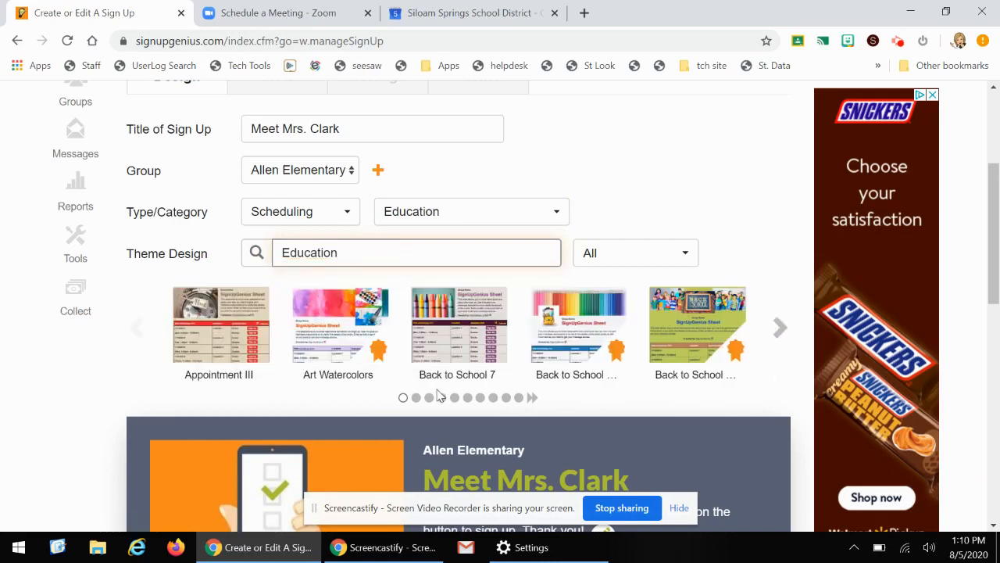
pyautogui.click(790, 340)
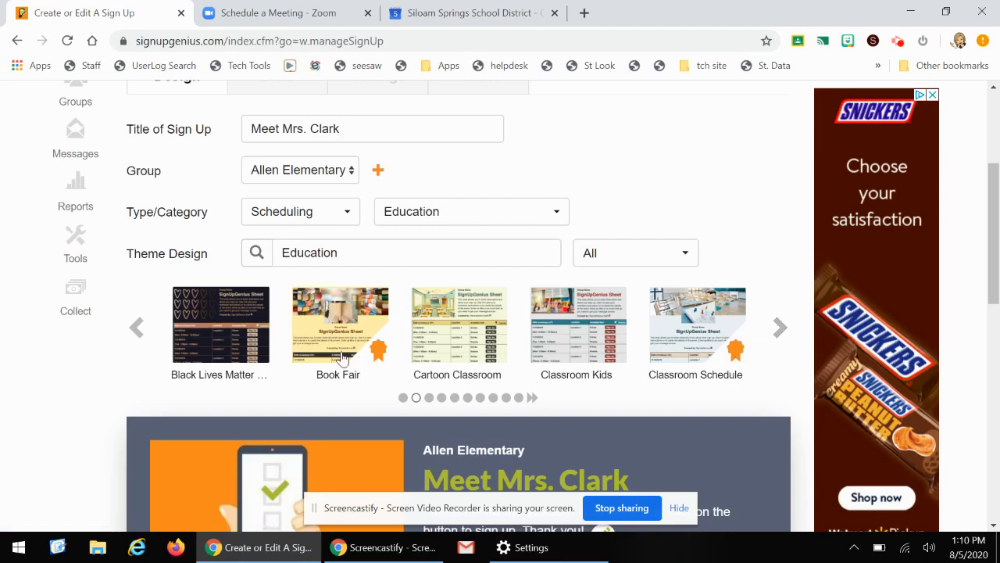
pyautogui.click(143, 335)
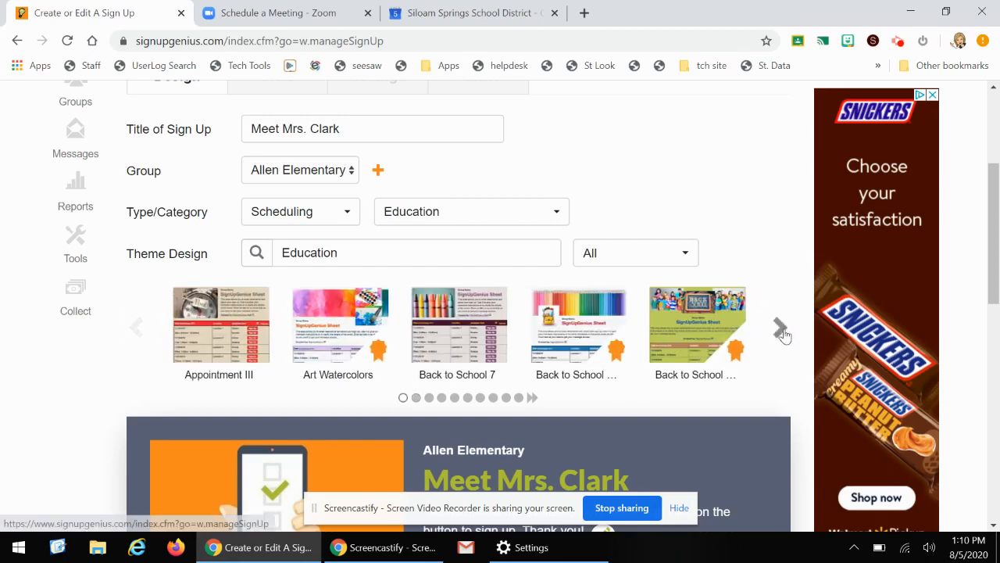
pyautogui.click(451, 331)
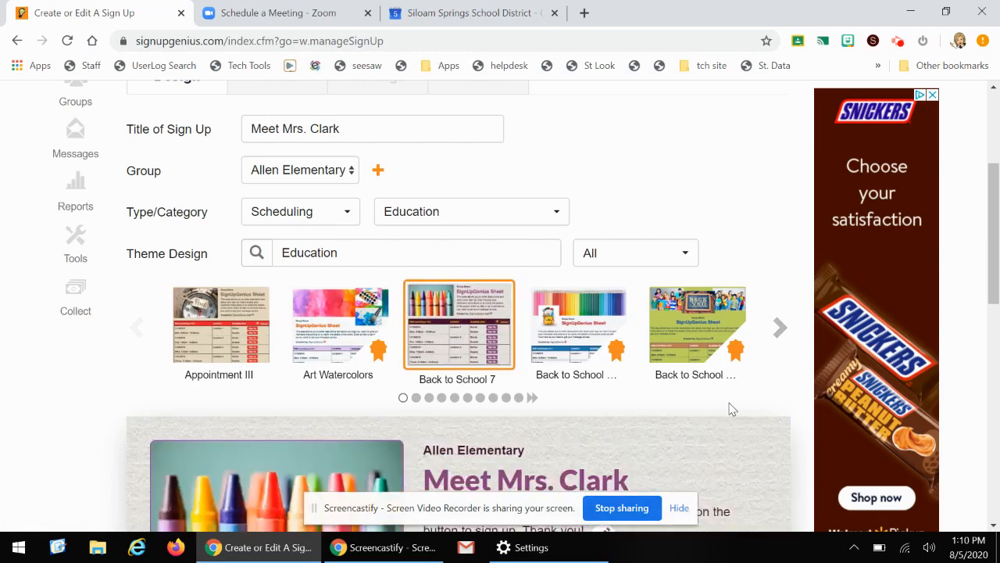
# Replace the sign-up image with hello.png from Downloads, then save and continue
pyautogui.scroll(-1, 731, 408)
pyautogui.scroll(-1, 462, 292)
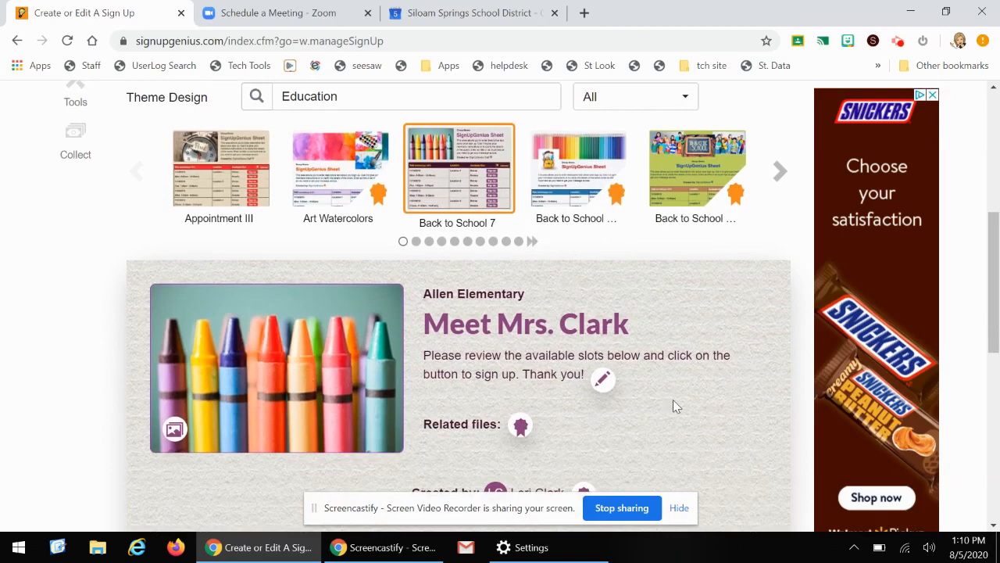
pyautogui.scroll(-2, 618, 362)
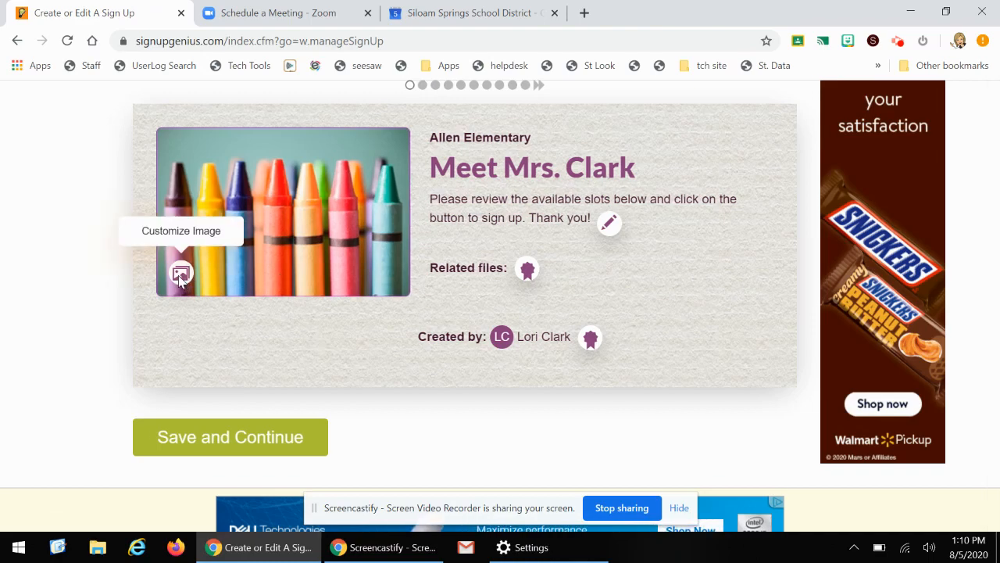
pyautogui.click(175, 274)
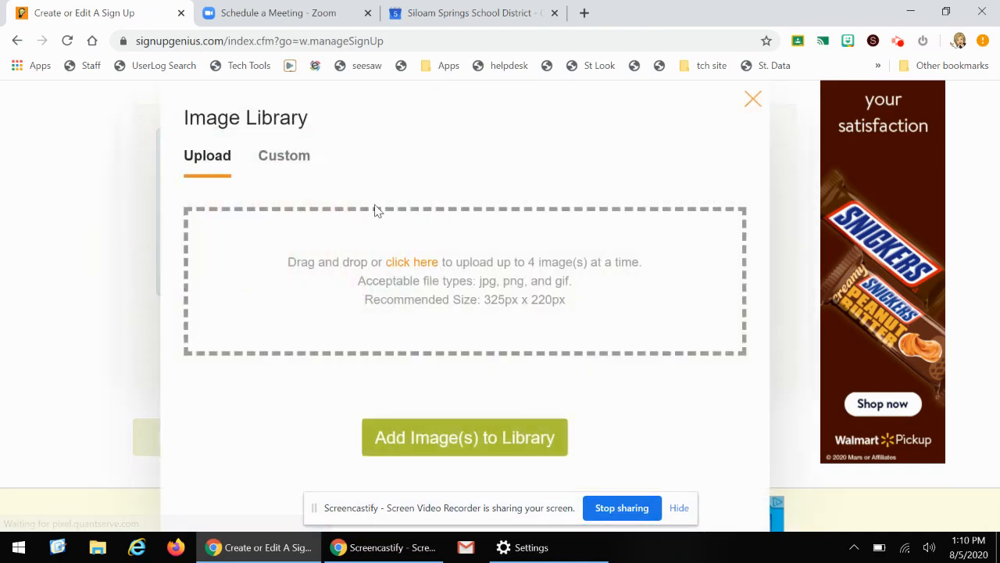
pyautogui.click(418, 268)
pyautogui.click(180, 126)
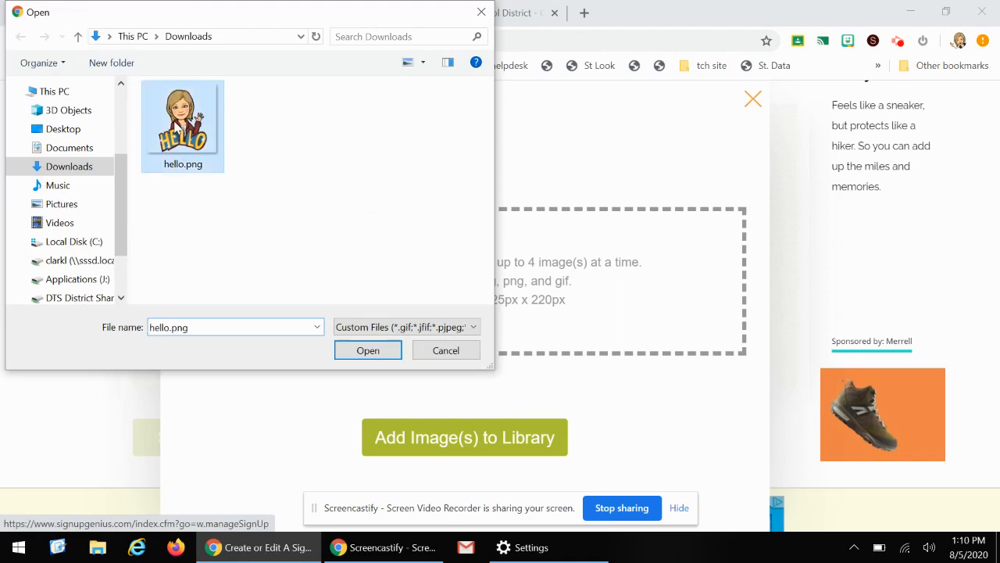
pyautogui.click(357, 357)
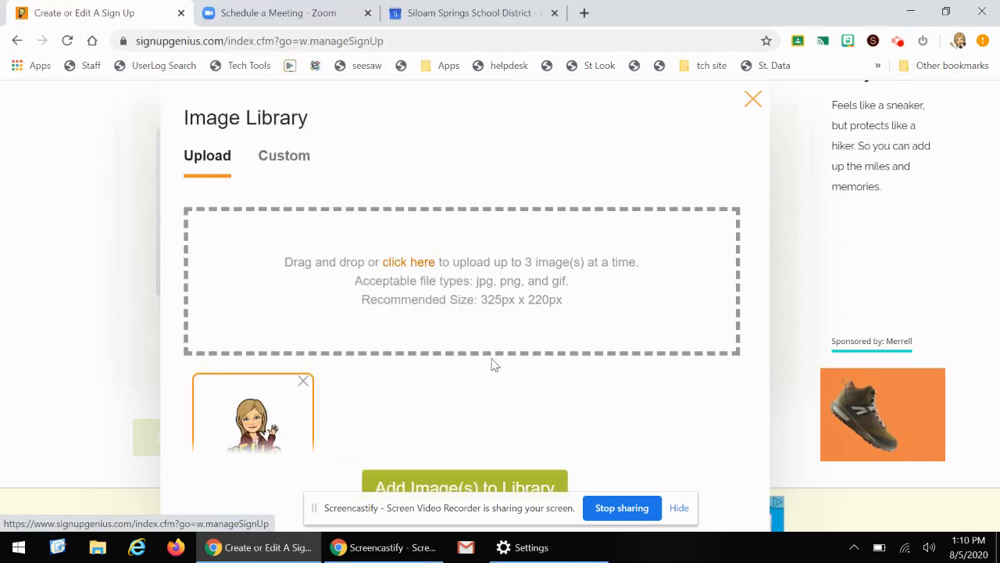
pyautogui.click(454, 480)
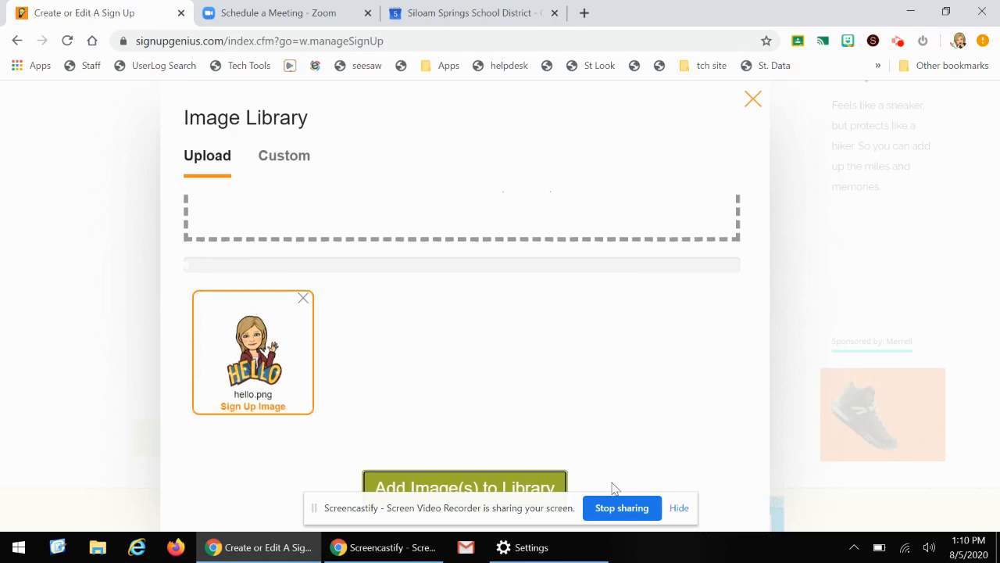
pyautogui.click(676, 507)
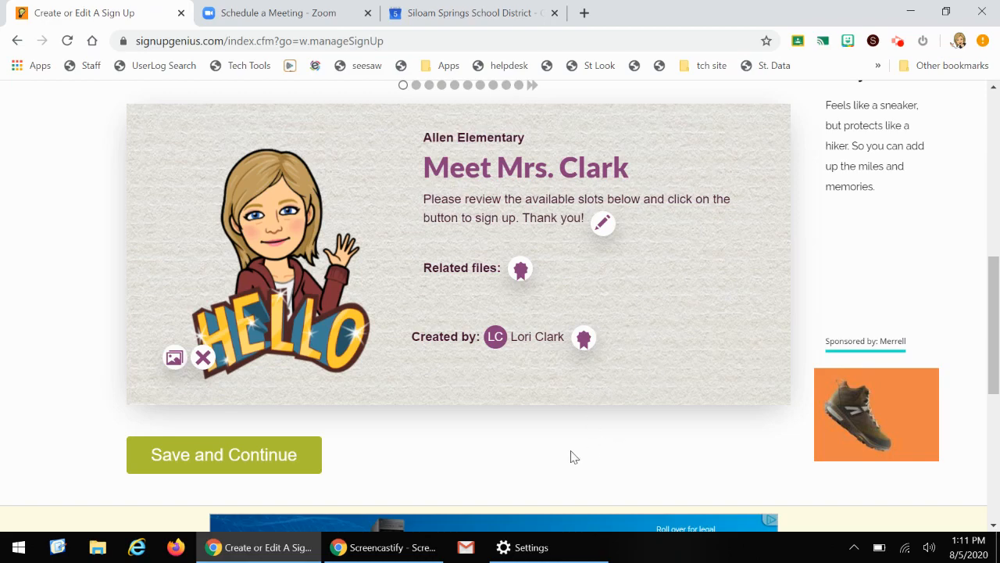
pyautogui.click(225, 459)
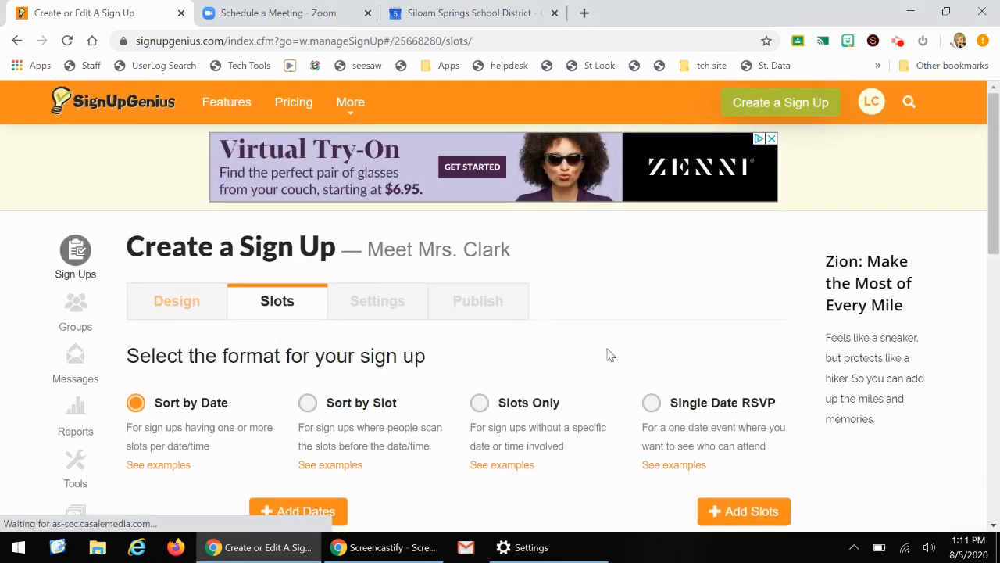
# Choose the Sort by Slot format for the sign up
pyautogui.scroll(-1, 607, 353)
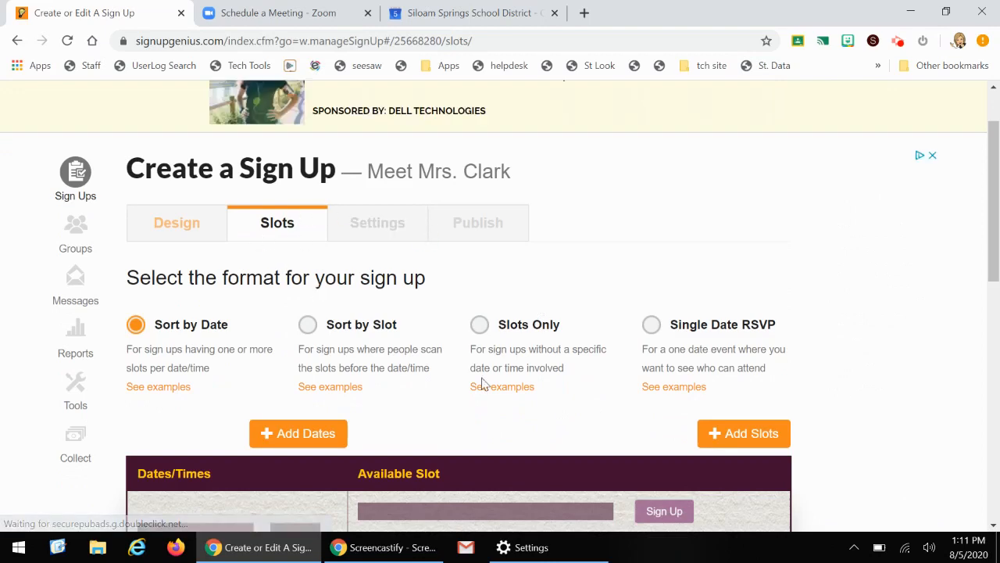
pyautogui.click(308, 325)
# Open the time slot form for adding dates and set the event days from 08/13/2020 to 08/13/2020
pyautogui.scroll(-1, 418, 399)
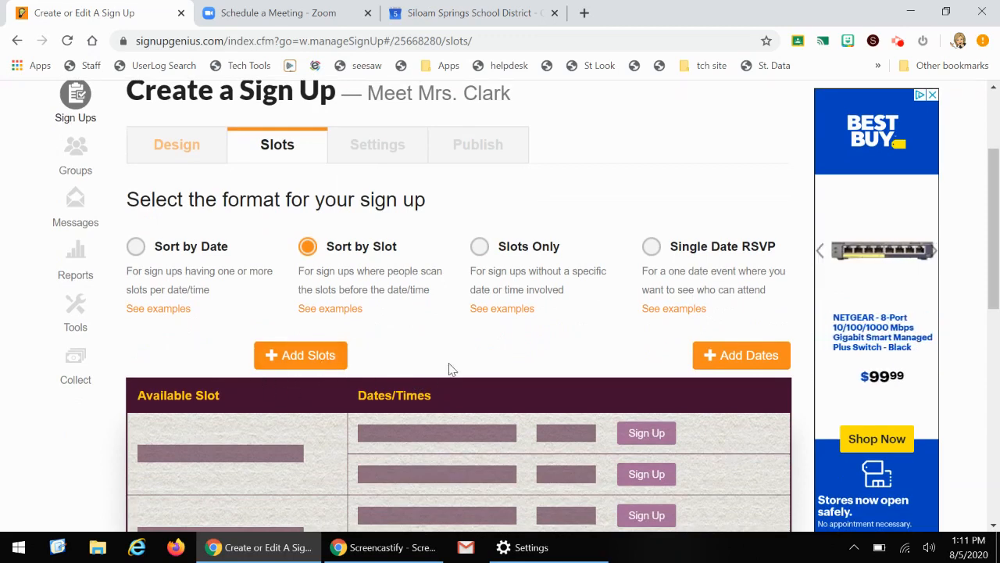
pyautogui.click(733, 356)
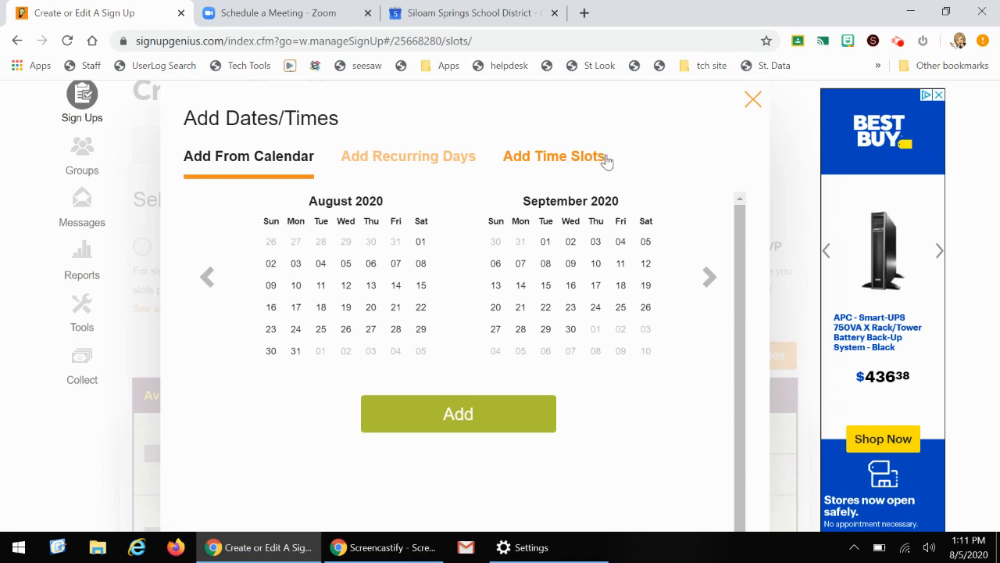
pyautogui.click(603, 160)
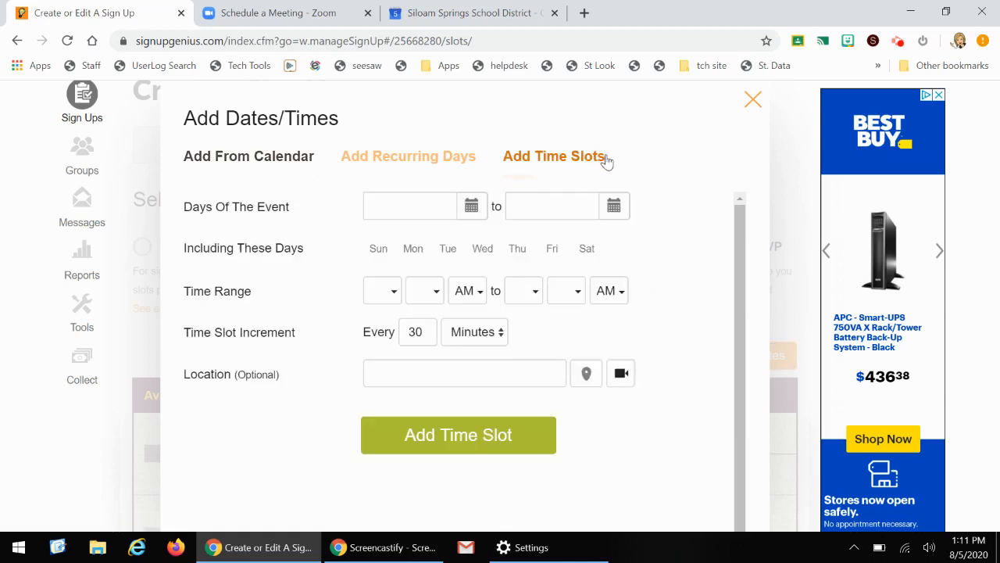
pyautogui.click(471, 207)
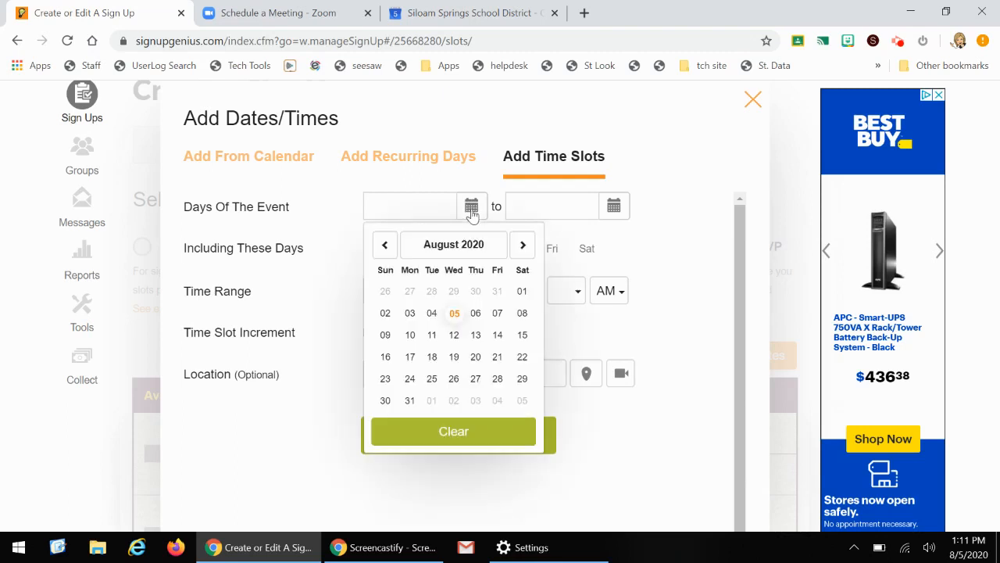
pyautogui.click(477, 334)
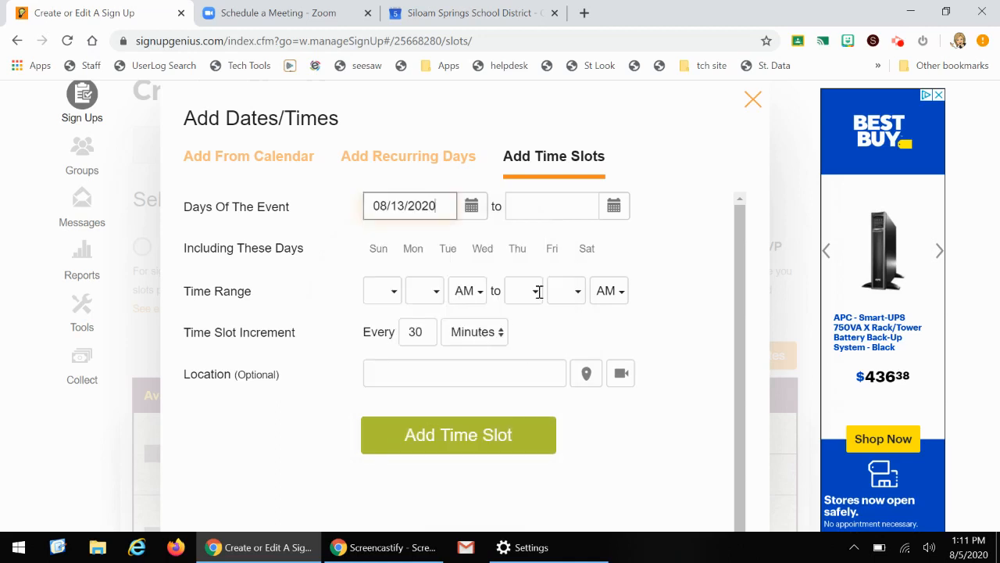
pyautogui.click(614, 207)
pyautogui.click(624, 336)
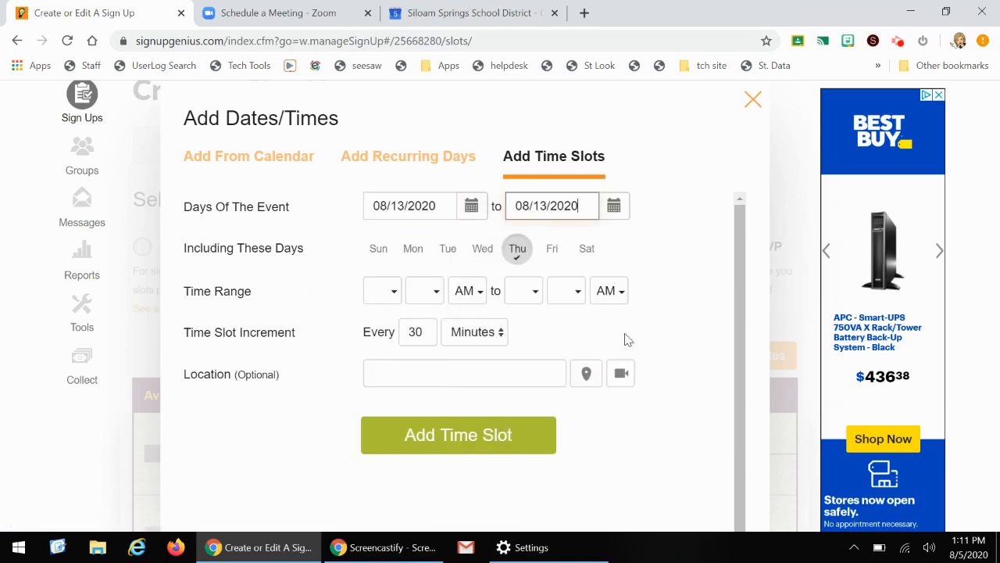
# Set the time range from 08:00 AM to 03:00 PM with a 15-minute slot increment
pyautogui.click(395, 297)
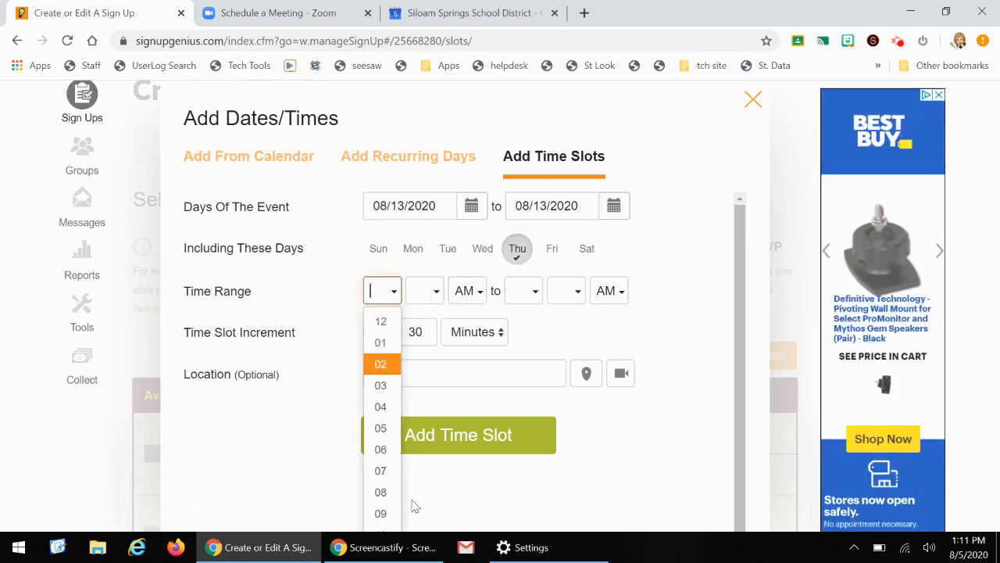
pyautogui.click(387, 496)
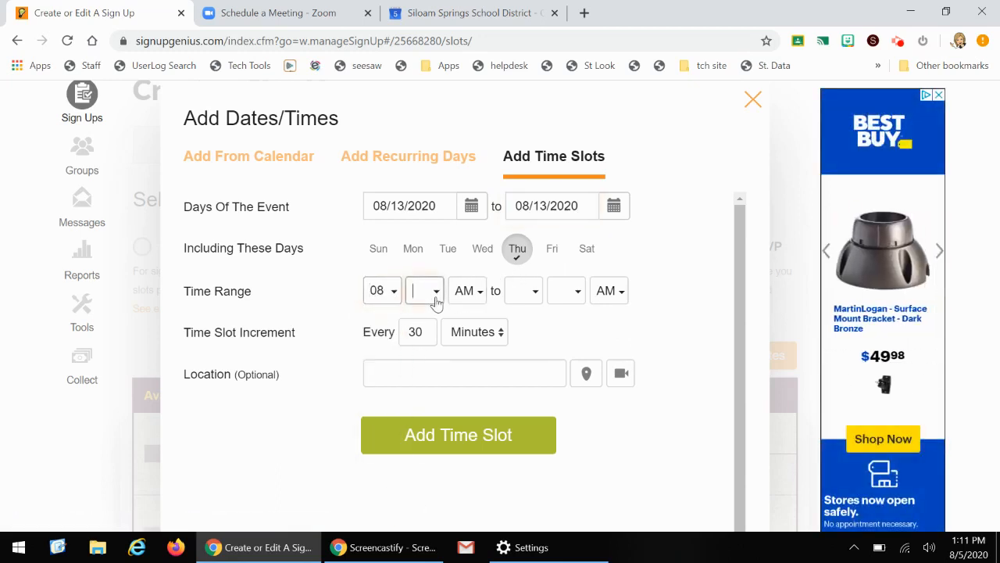
pyautogui.click(436, 297)
pyautogui.click(436, 319)
pyautogui.click(536, 303)
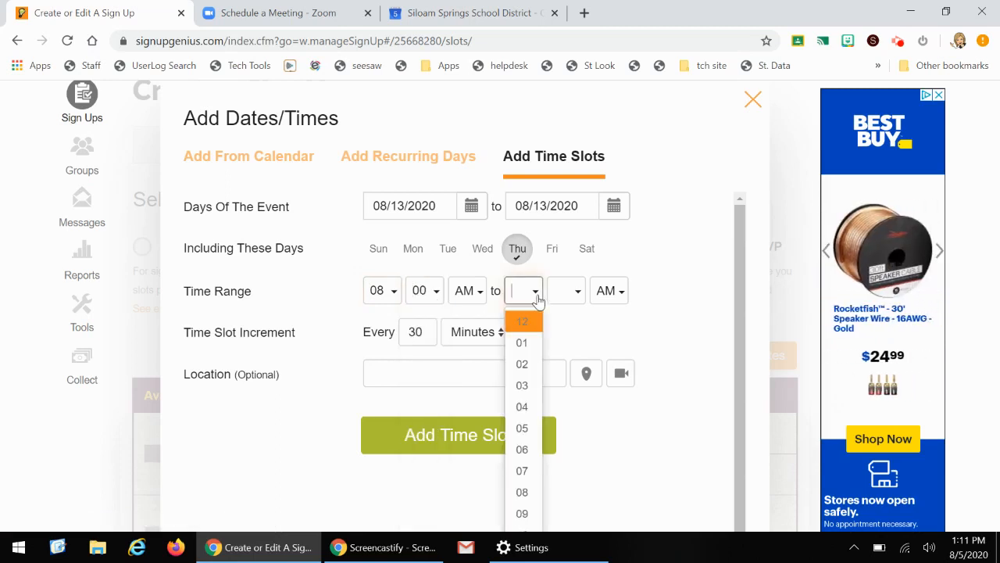
pyautogui.click(536, 385)
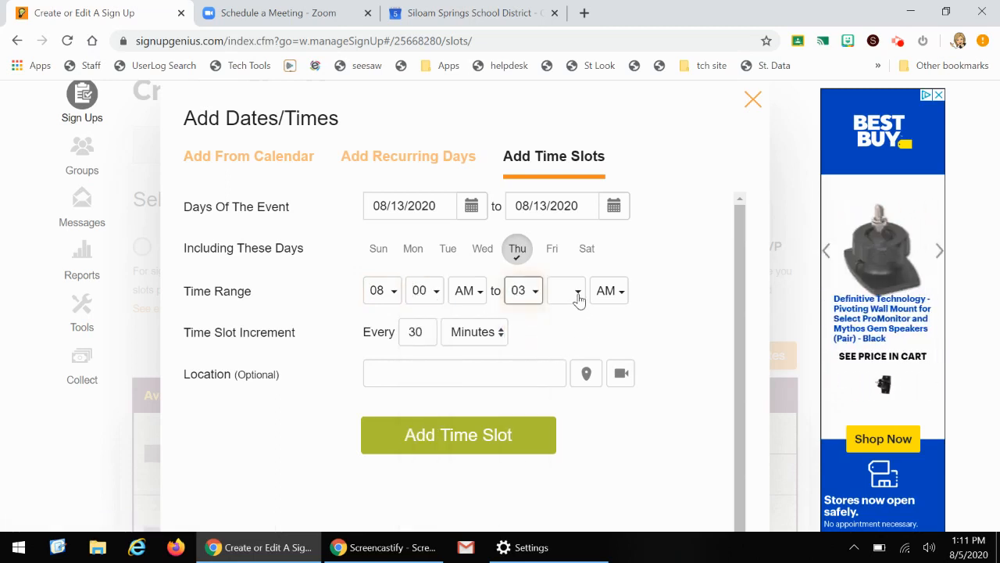
pyautogui.click(578, 297)
pyautogui.click(577, 311)
pyautogui.click(578, 301)
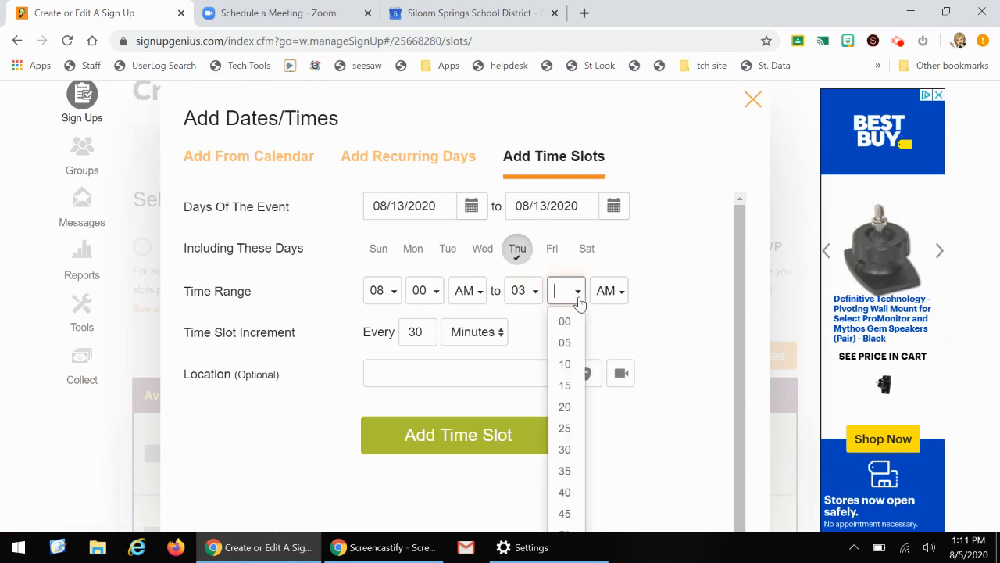
pyautogui.click(566, 322)
pyautogui.click(611, 292)
pyautogui.click(611, 319)
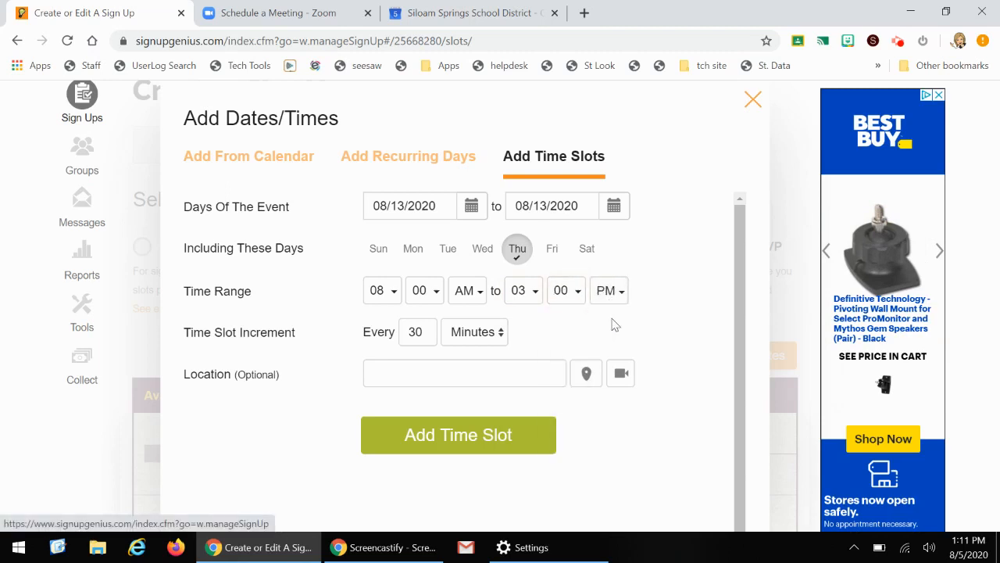
pyautogui.moveTo(429, 336); pyautogui.dragTo(392, 328)
pyautogui.write('15')
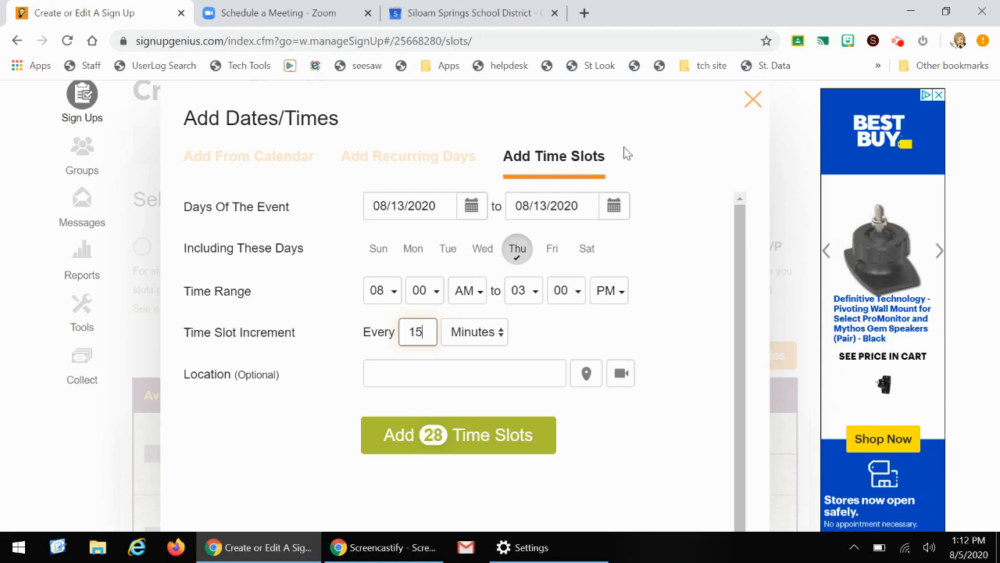
# Open the Zoom meeting link prompt for the slots' location
pyautogui.click(623, 376)
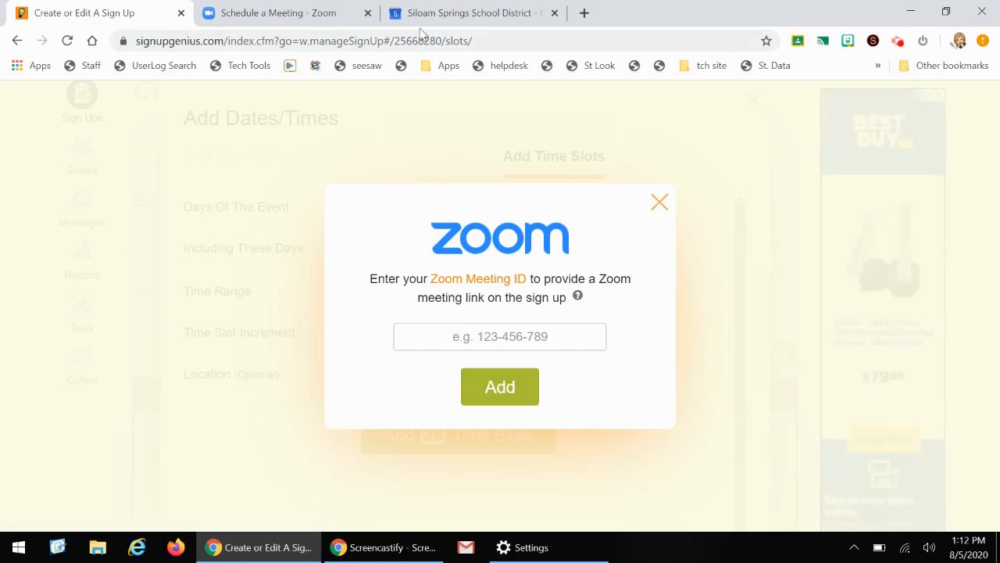
# Switch to Zoom and schedule a meeting titled Meet Mrs. Clark on 08/13/2020
pyautogui.click(295, 16)
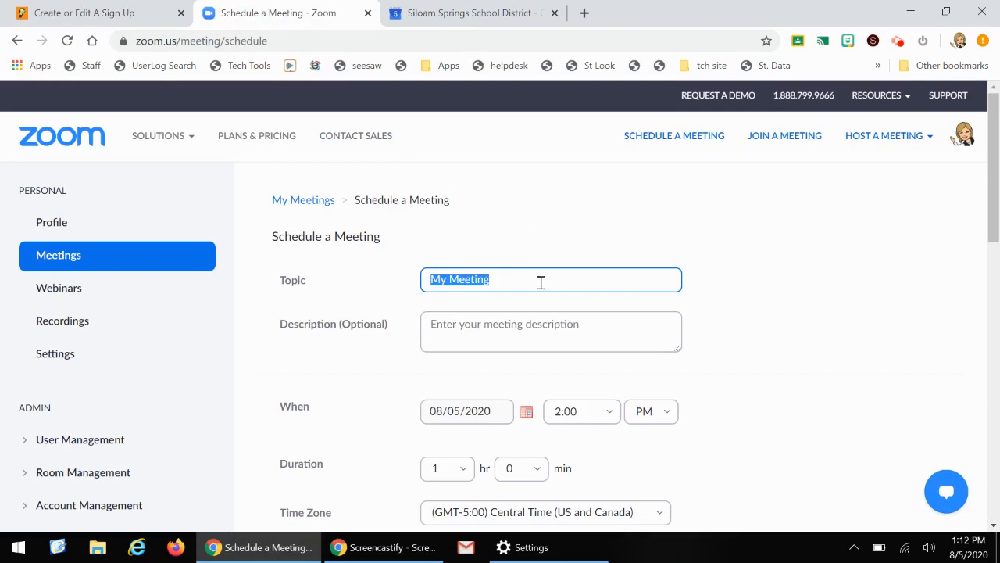
pyautogui.write('Meet Mrs. Clark')
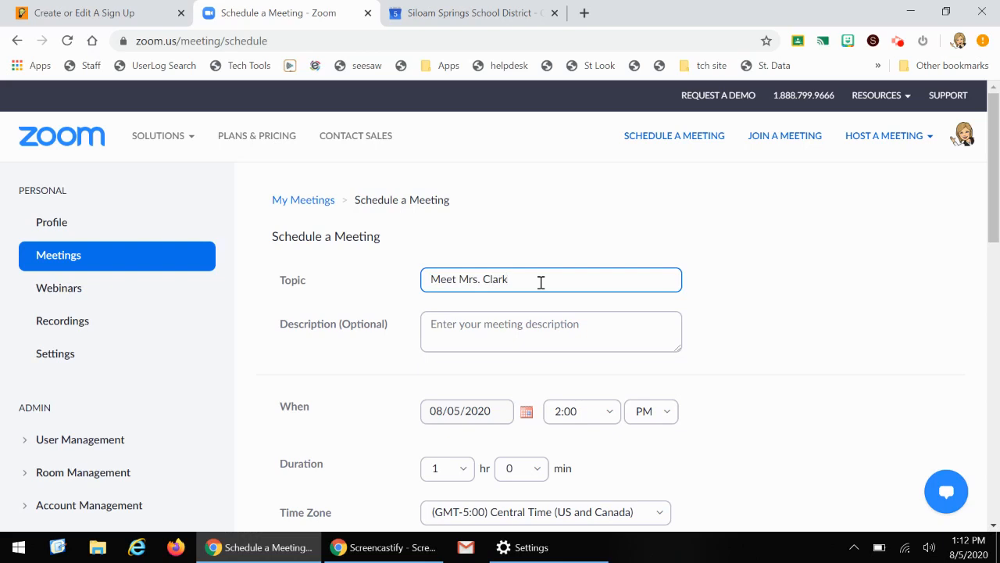
pyautogui.click(526, 412)
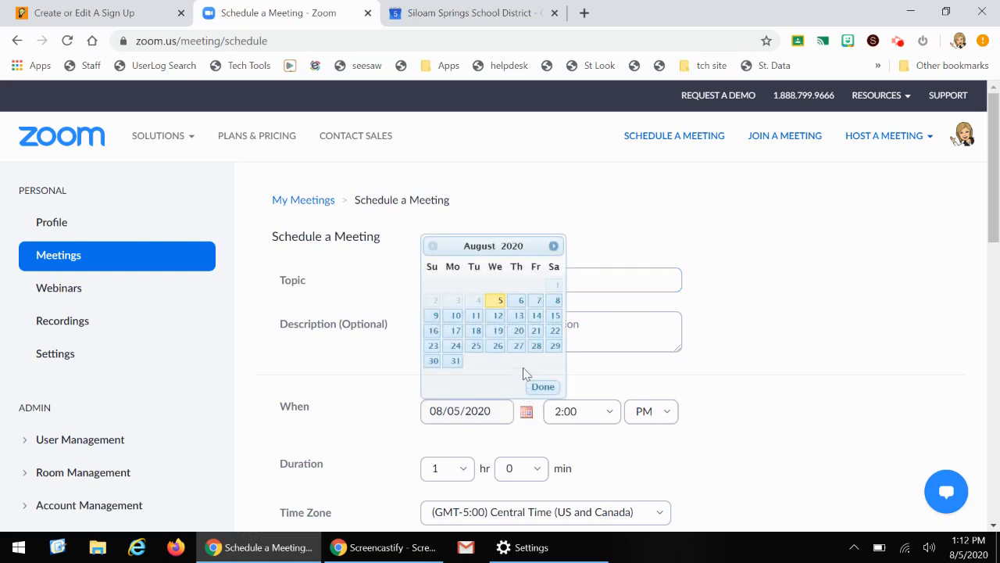
pyautogui.click(517, 316)
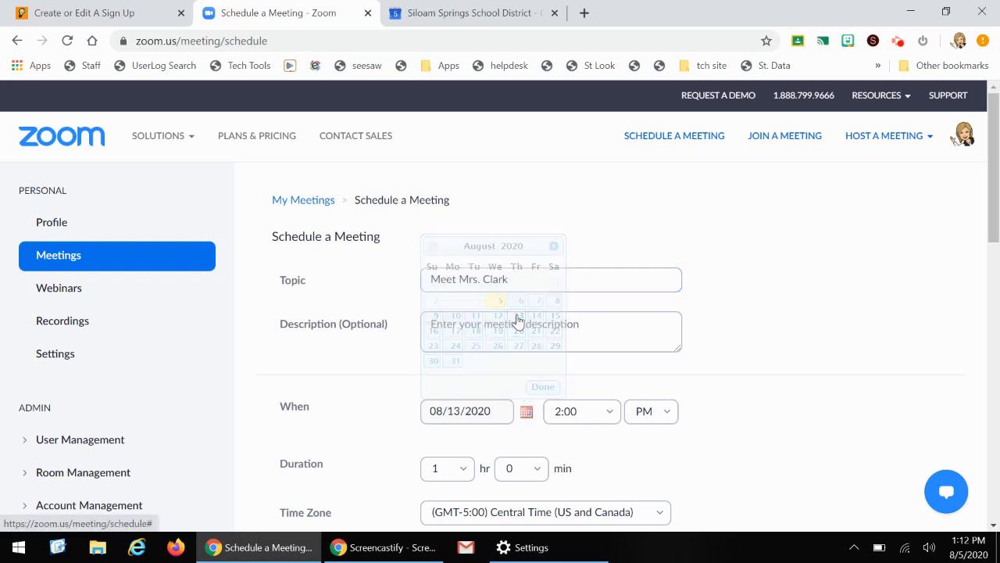
# Set the Zoom meeting's start time to 8:00 and its duration to 7 hours
pyautogui.click(613, 418)
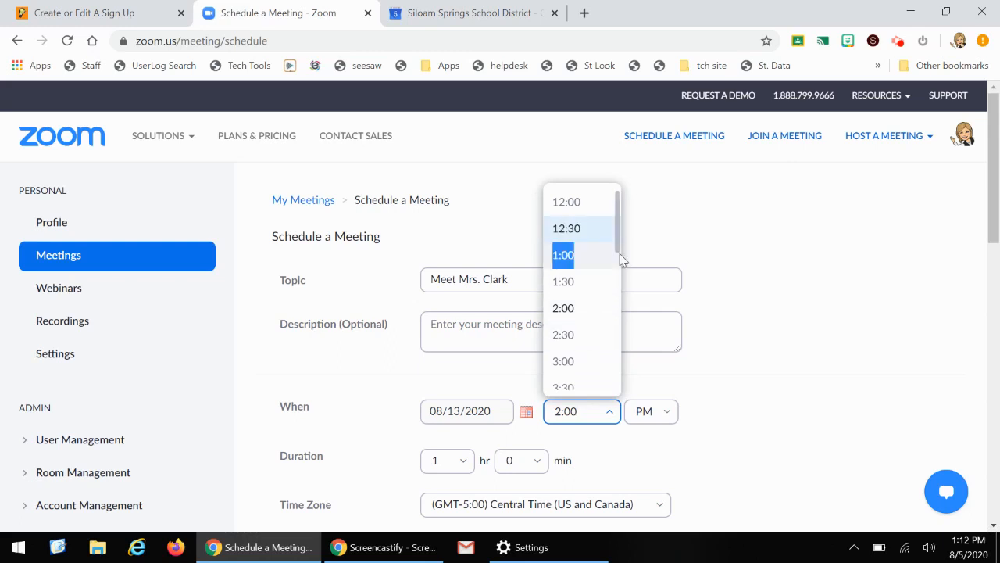
pyautogui.moveTo(622, 259); pyautogui.dragTo(617, 297)
pyautogui.scroll(-4, 607, 312)
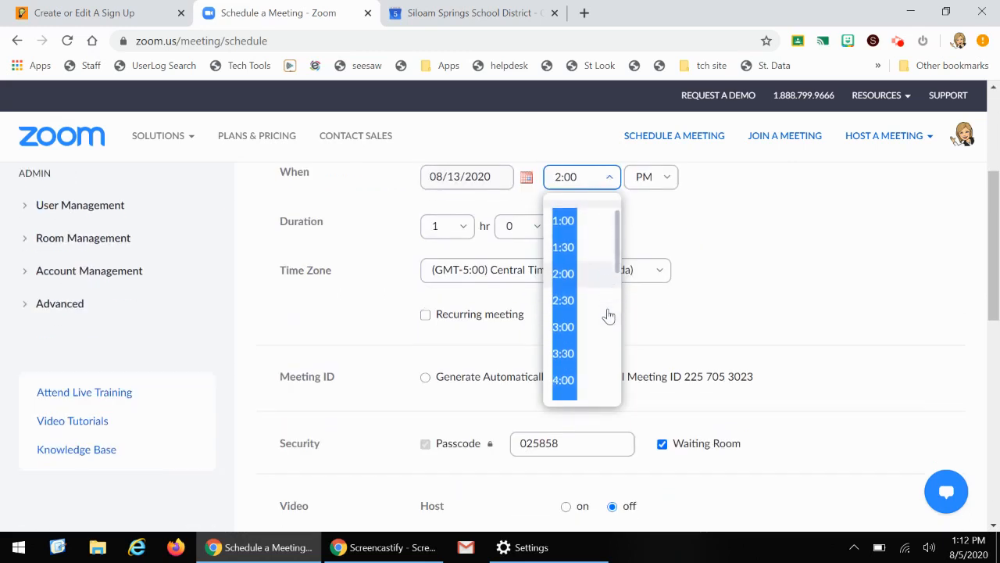
pyautogui.click(582, 328)
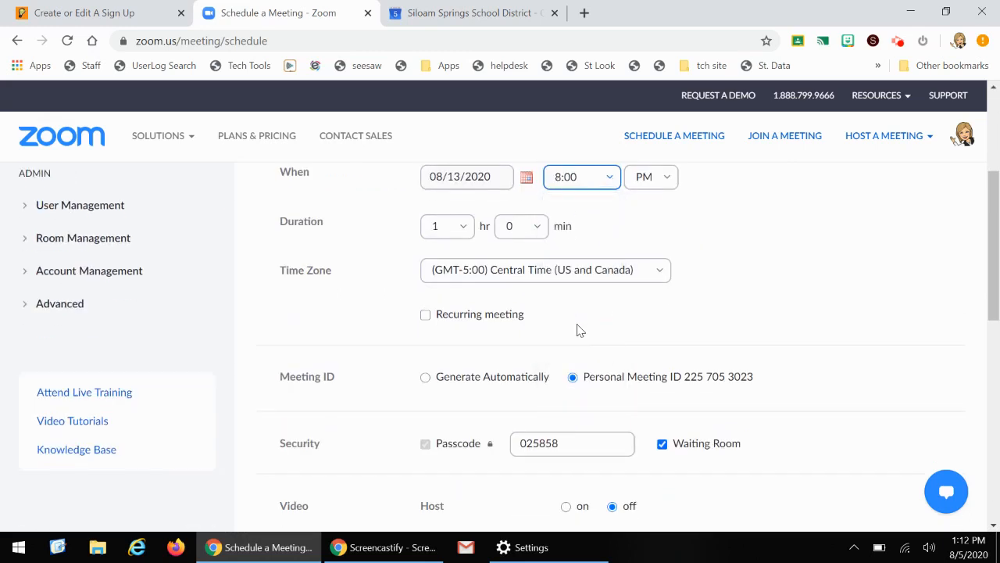
pyautogui.click(462, 228)
pyautogui.click(439, 443)
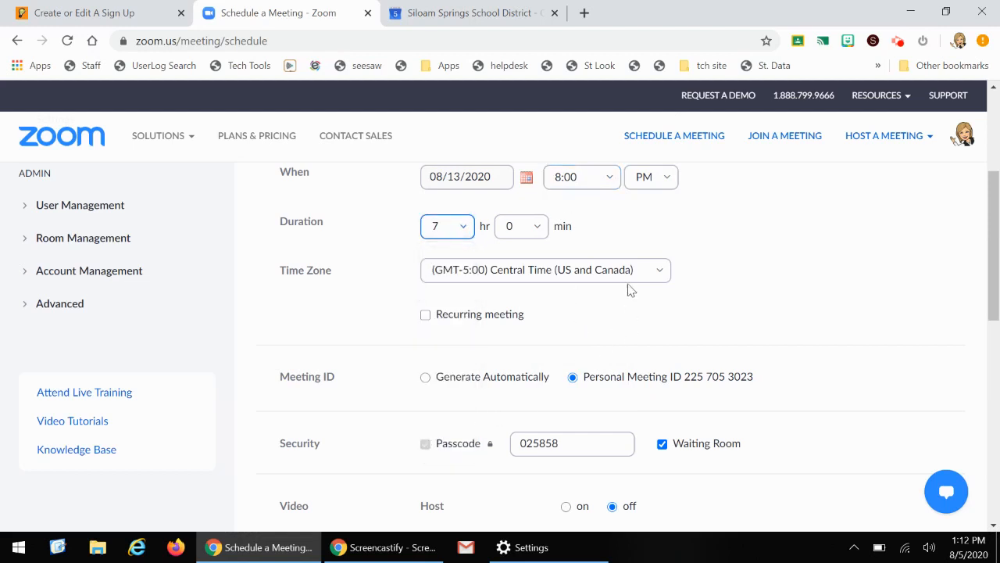
# Save the Zoom meeting and copy its meeting ID
pyautogui.scroll(-5, 791, 341)
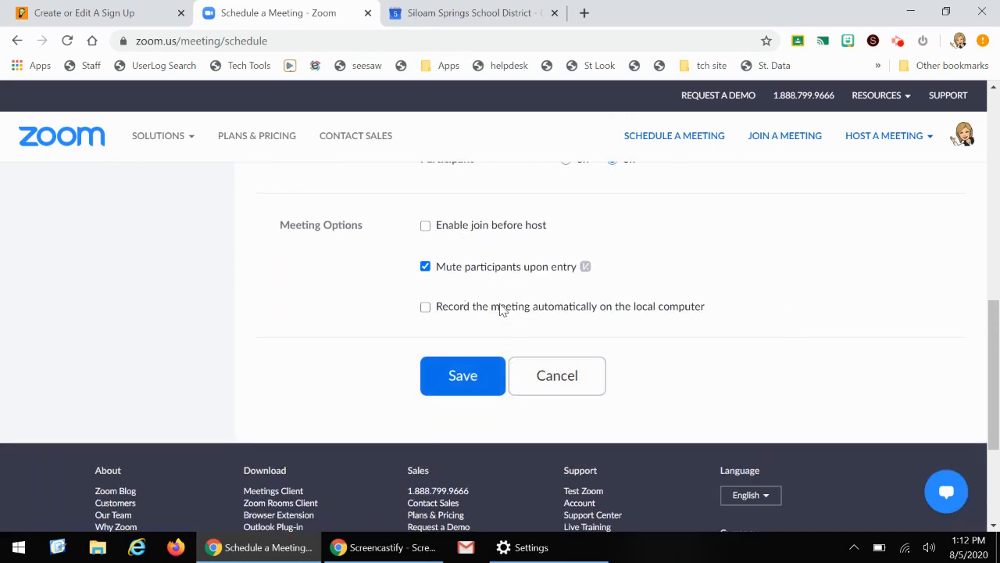
pyautogui.scroll(2, 501, 310)
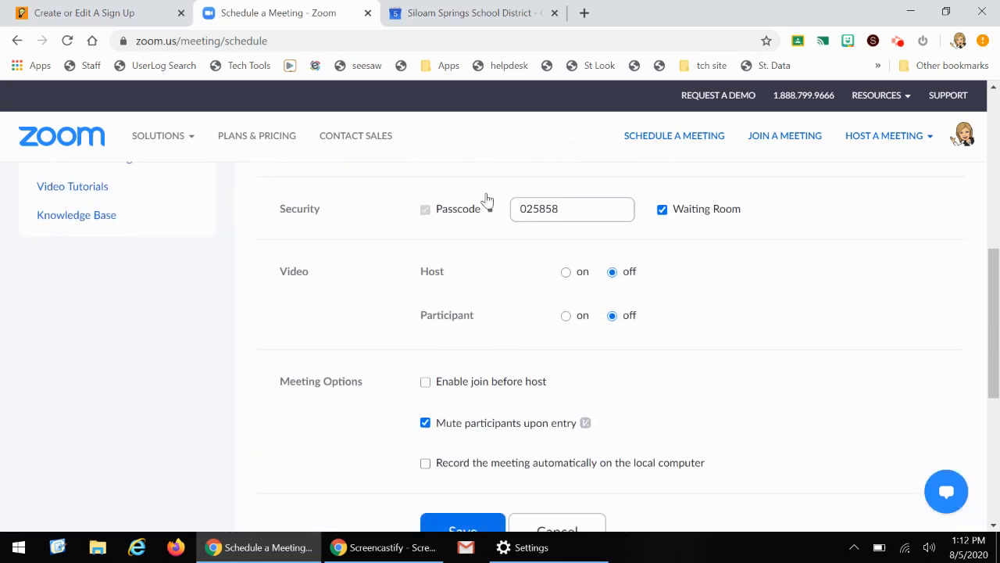
pyautogui.scroll(-1, 508, 354)
pyautogui.click(458, 453)
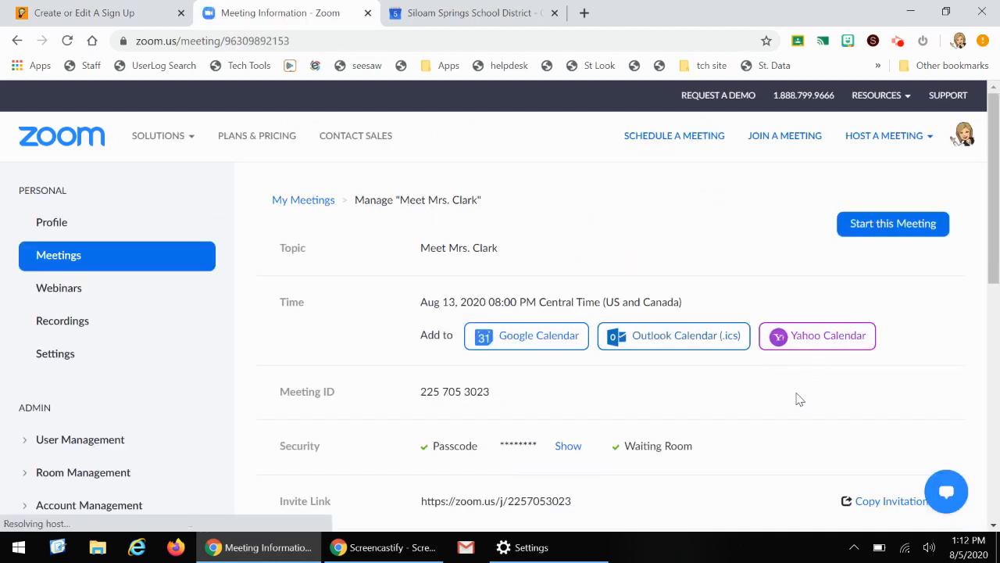
pyautogui.scroll(-1, 797, 398)
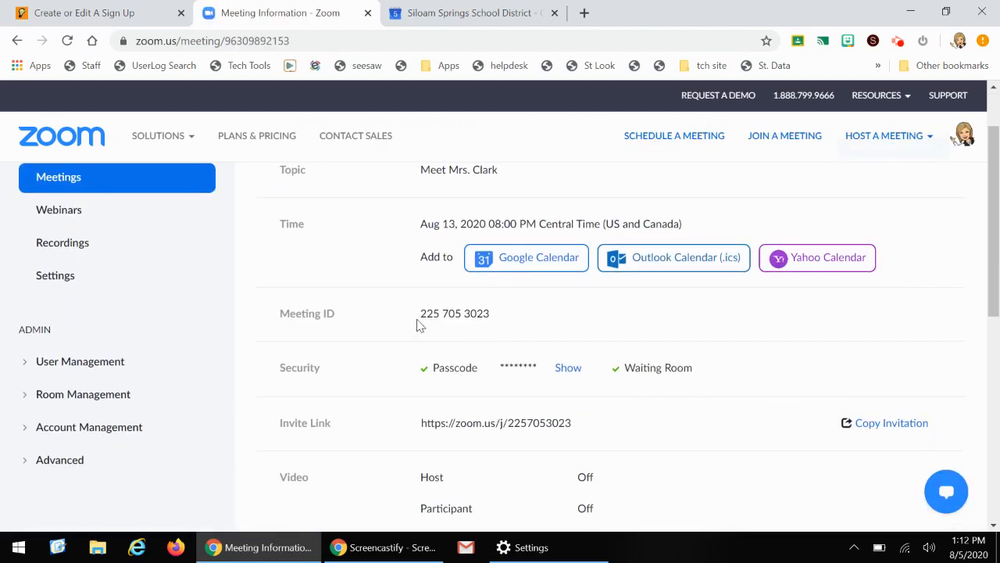
pyautogui.moveTo(421, 317); pyautogui.dragTo(486, 311)
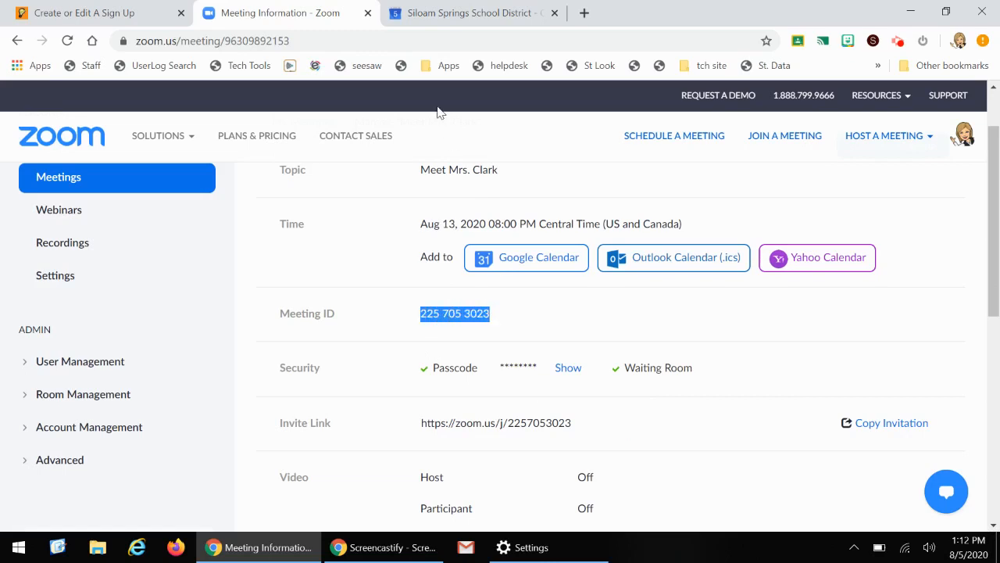
# Return to the sign up, paste the meeting ID into the Zoom prompt, and close the prompt
pyautogui.click(113, 15)
pyautogui.click(505, 338)
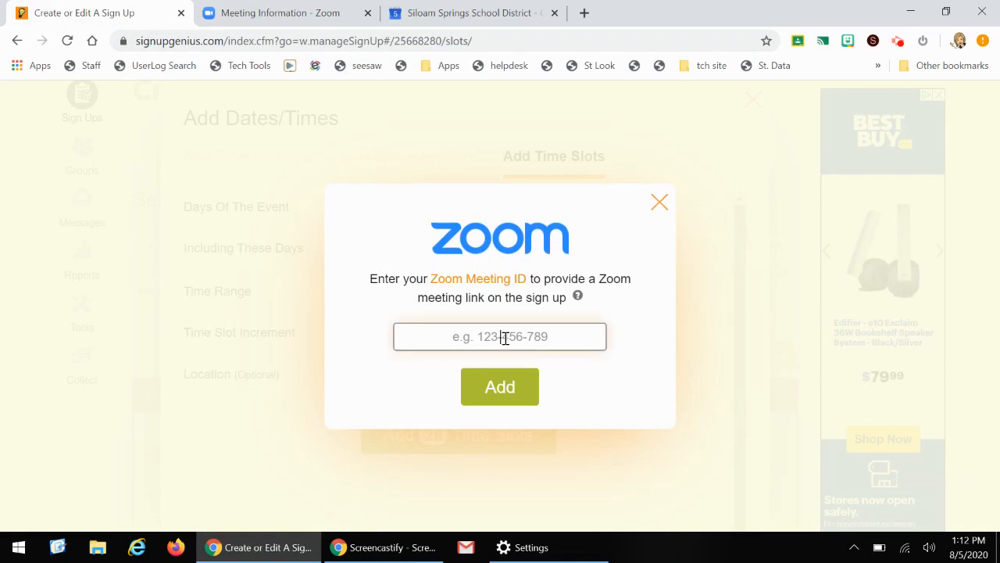
pyautogui.hotkey('ctrl', 'v')
pyautogui.click(661, 203)
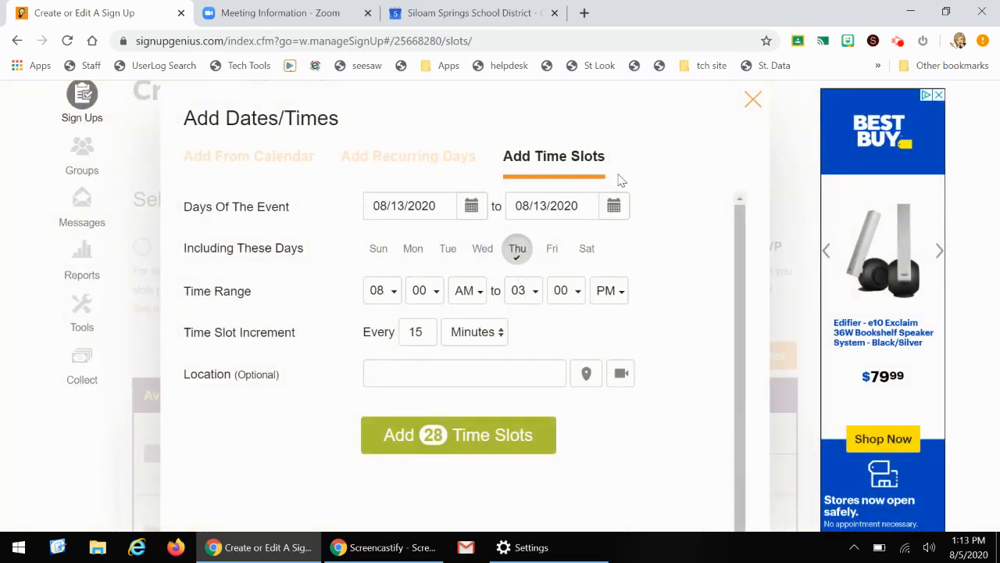
# Switch to Google Calendar and create an event titled Meet Mrs. Clark on Thursday, August 13 at 8am
pyautogui.click(510, 14)
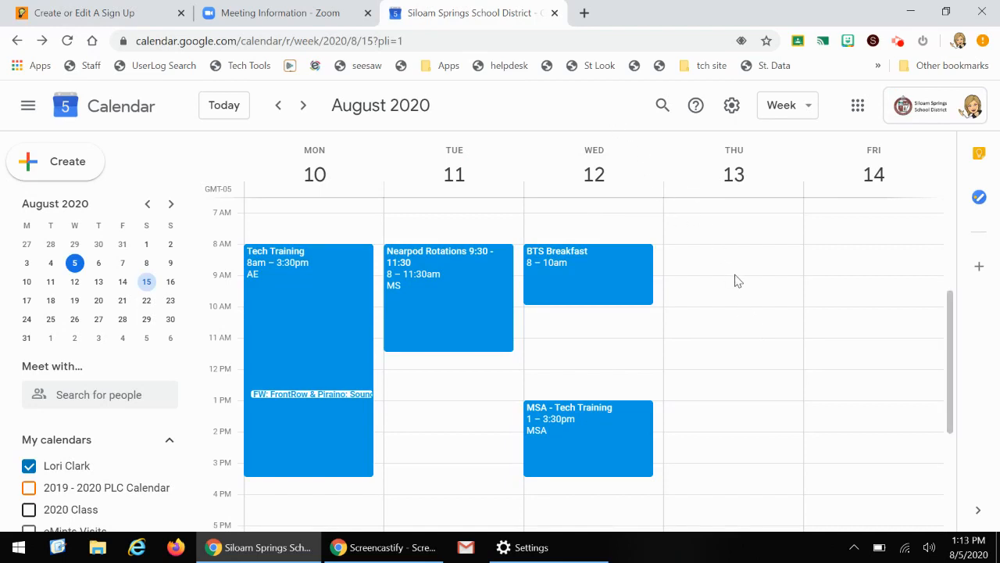
pyautogui.doubleClick(699, 259)
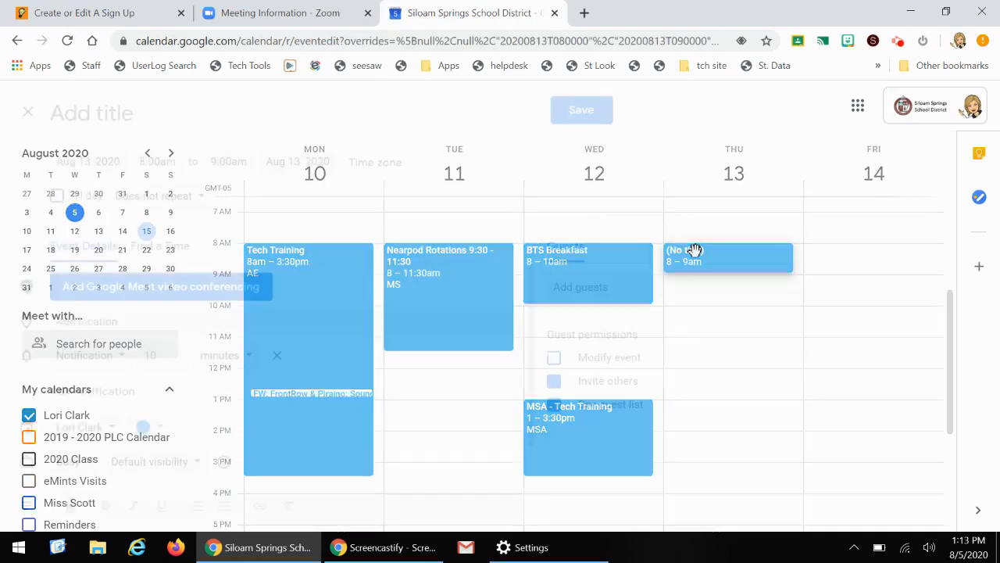
pyautogui.write('Mre')
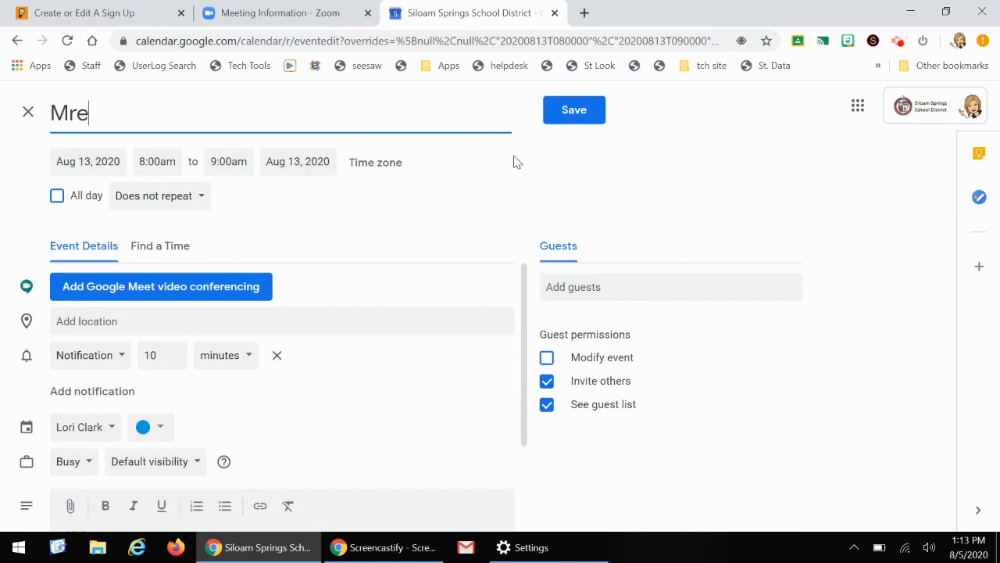
pyautogui.write('et Mrs. ')
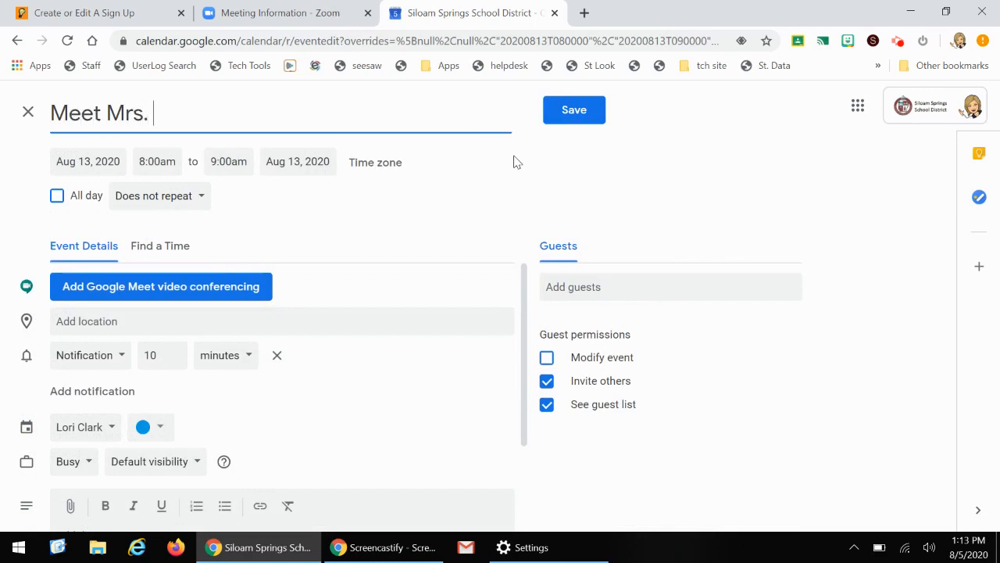
pyautogui.write('Clark')
# Set the calendar event's end time to 3:00pm
pyautogui.click(241, 161)
pyautogui.moveTo(347, 204); pyautogui.dragTo(344, 247)
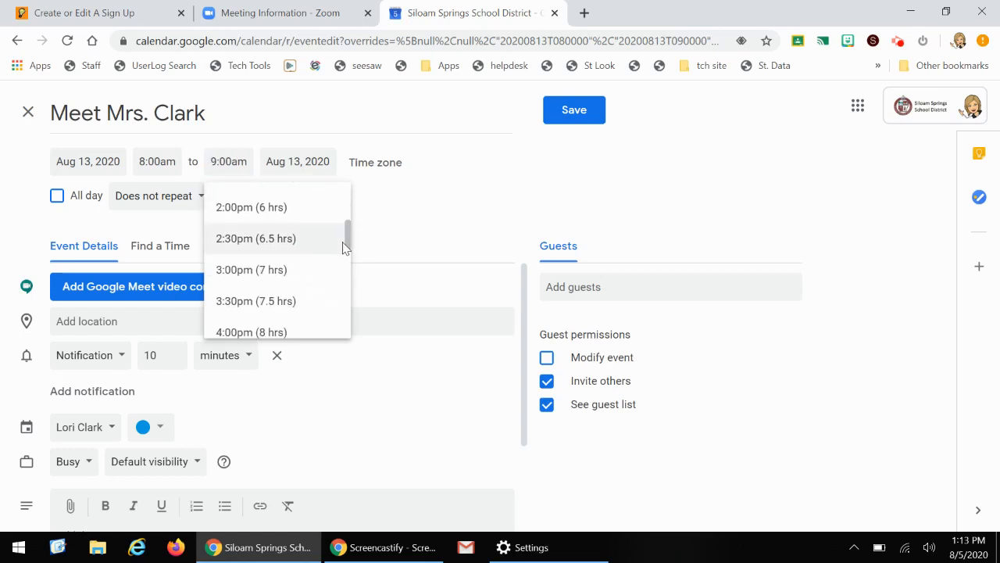
pyautogui.click(282, 268)
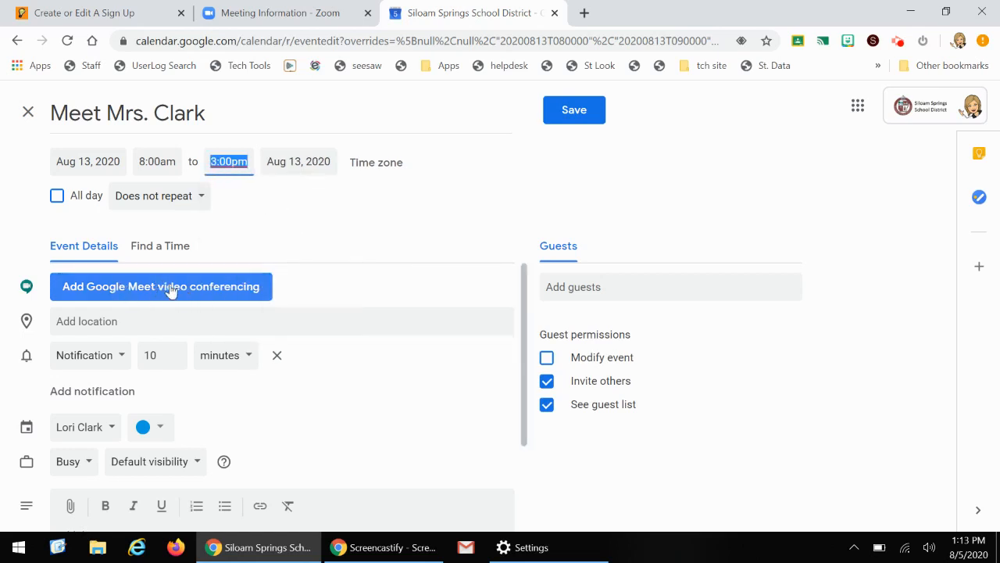
# Add Google Meet video conferencing to the calendar event, copy its meeting link, and save the event
pyautogui.click(170, 288)
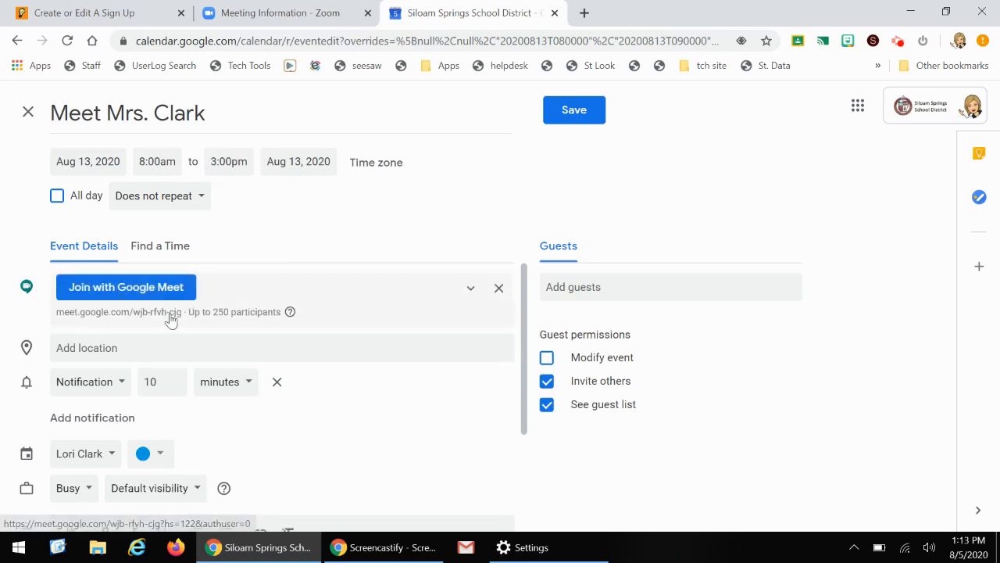
pyautogui.click(170, 319)
pyautogui.rightClick(145, 353)
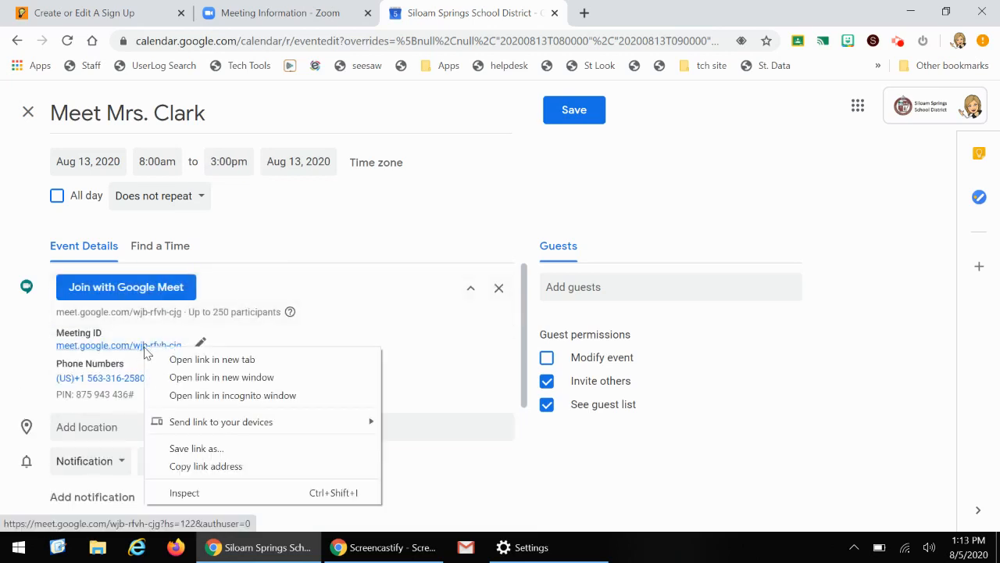
pyautogui.click(177, 466)
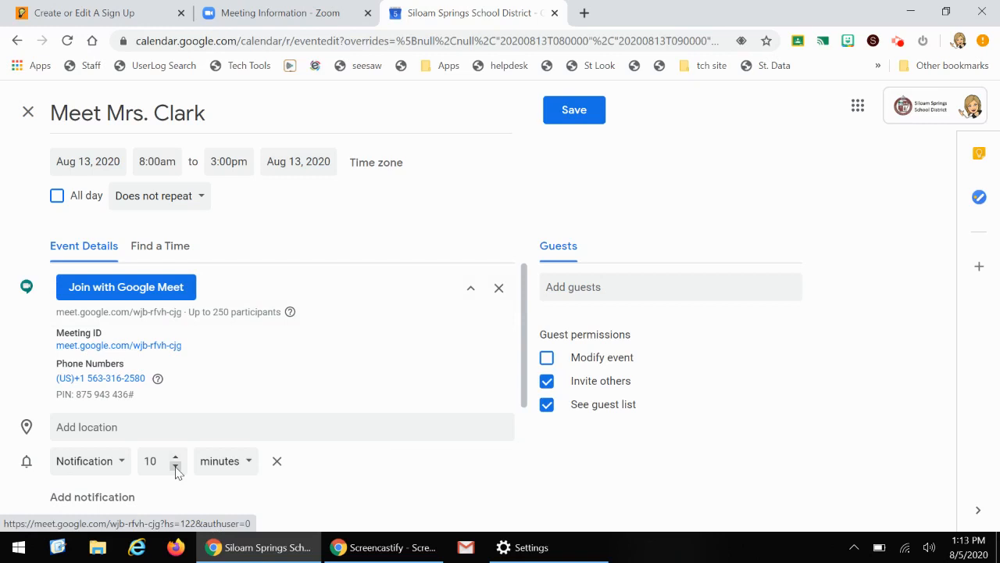
pyautogui.click(575, 111)
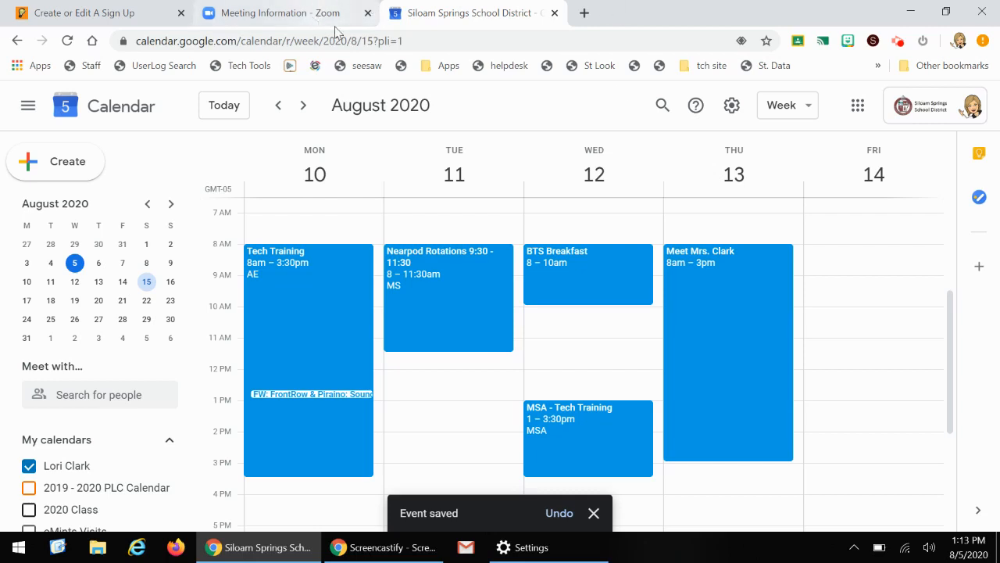
# Return to the sign up, paste the Meet link as the time slots' location, and add the time slots
pyautogui.click(151, 19)
pyautogui.click(393, 372)
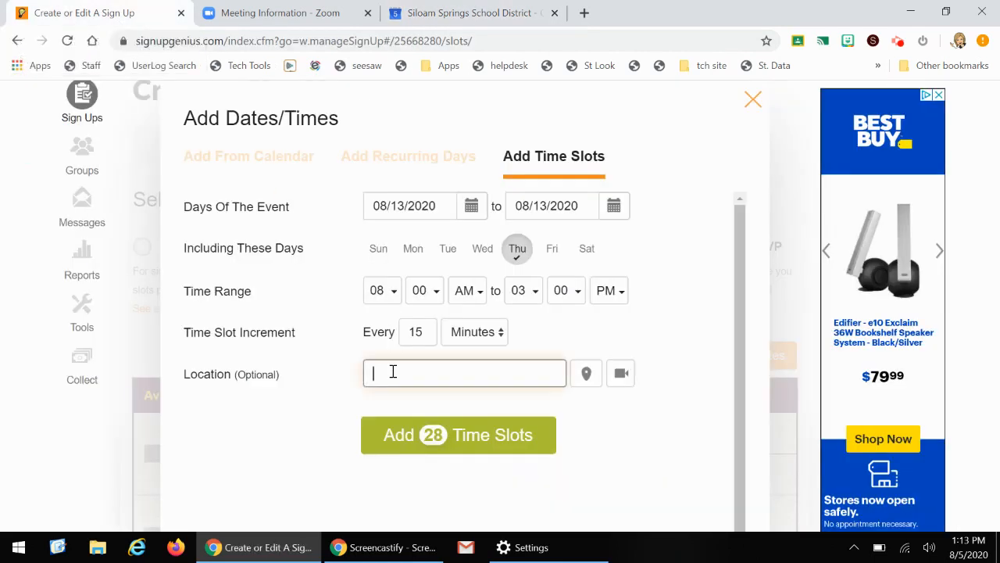
pyautogui.hotkey('ctrl', 'v')
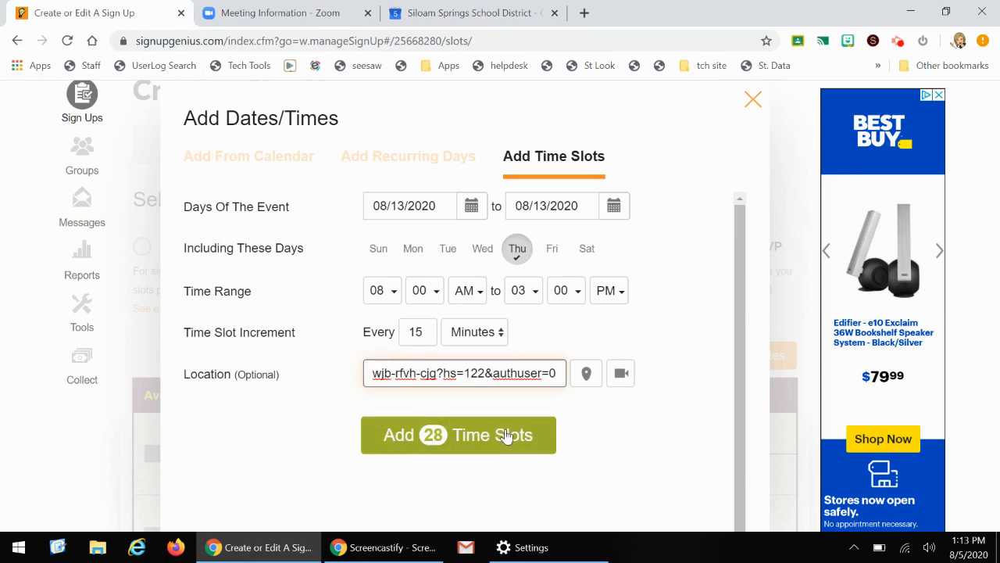
pyautogui.scroll(-1, 586, 459)
pyautogui.click(509, 370)
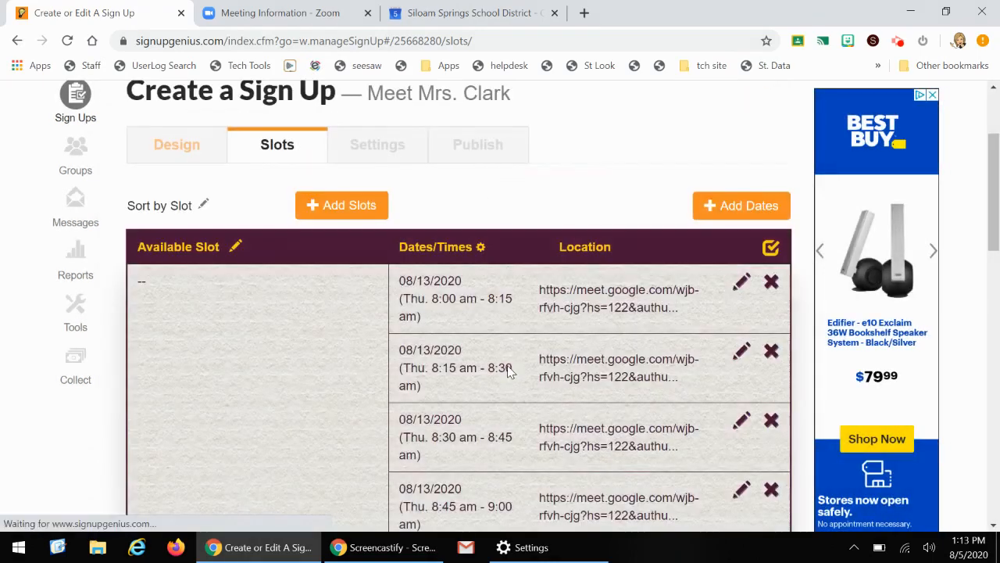
# Add a single slot titled Meet with Mrs. Clark and save it
pyautogui.click(362, 204)
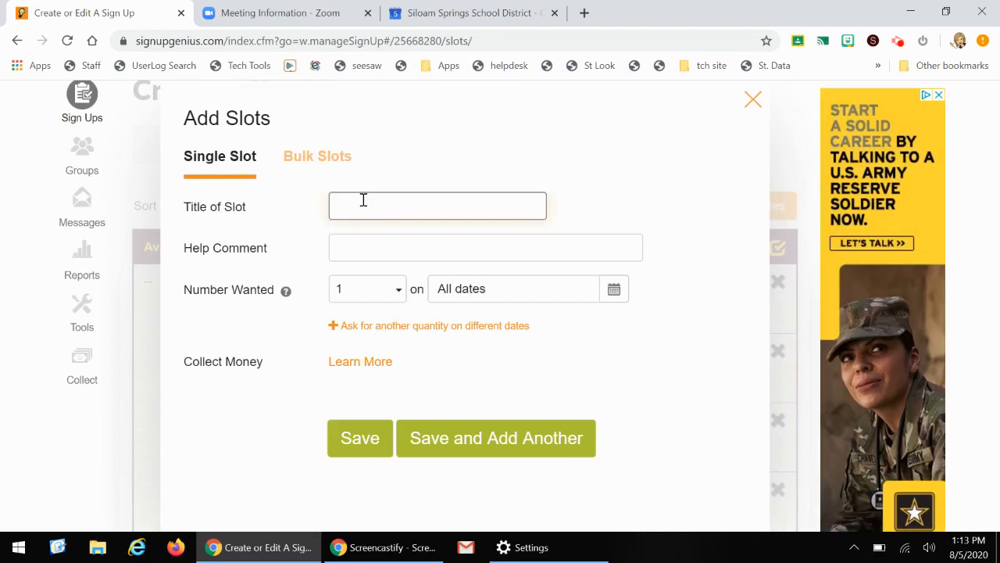
pyautogui.write('Meet with ')
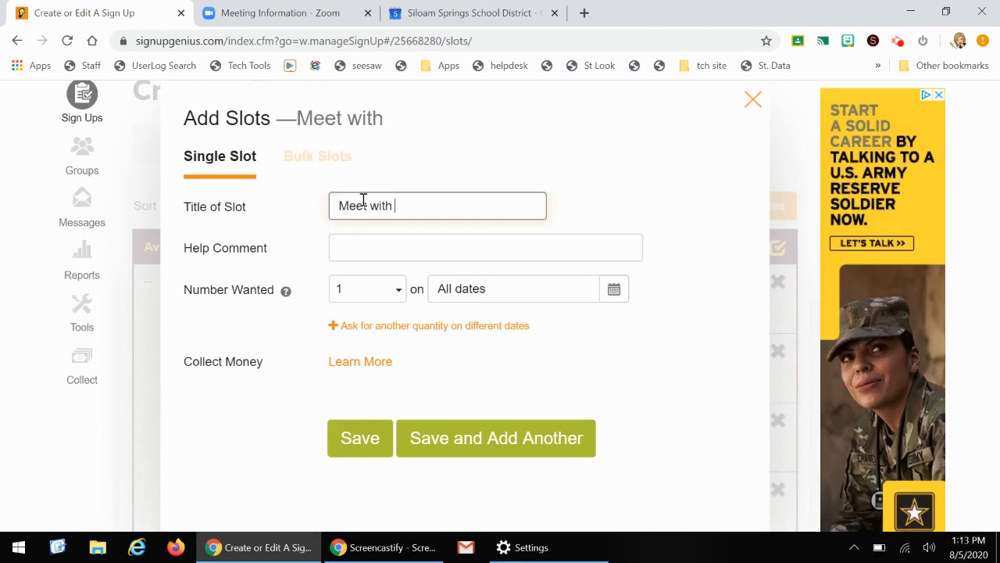
pyautogui.write('Mrs. Clark')
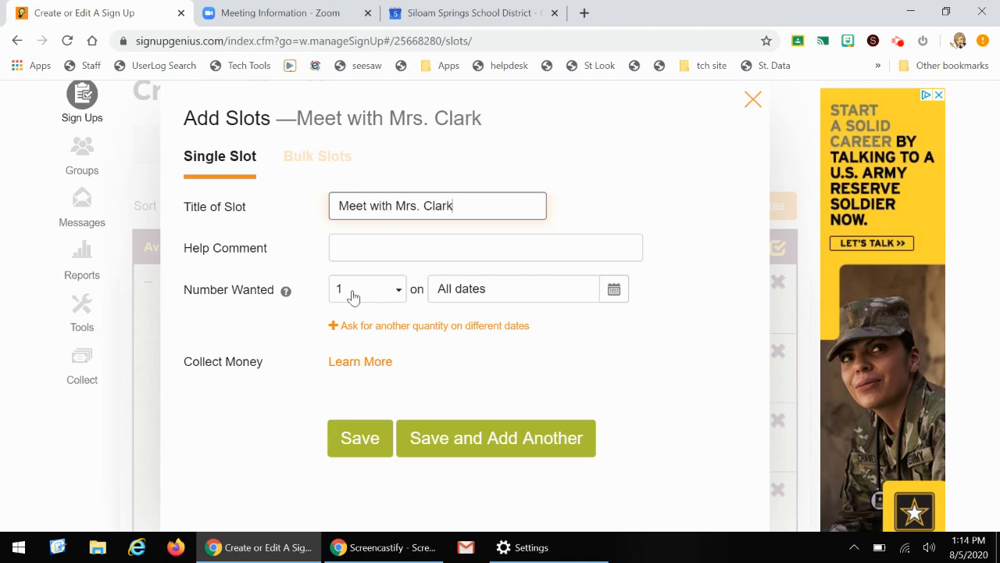
pyautogui.click(355, 446)
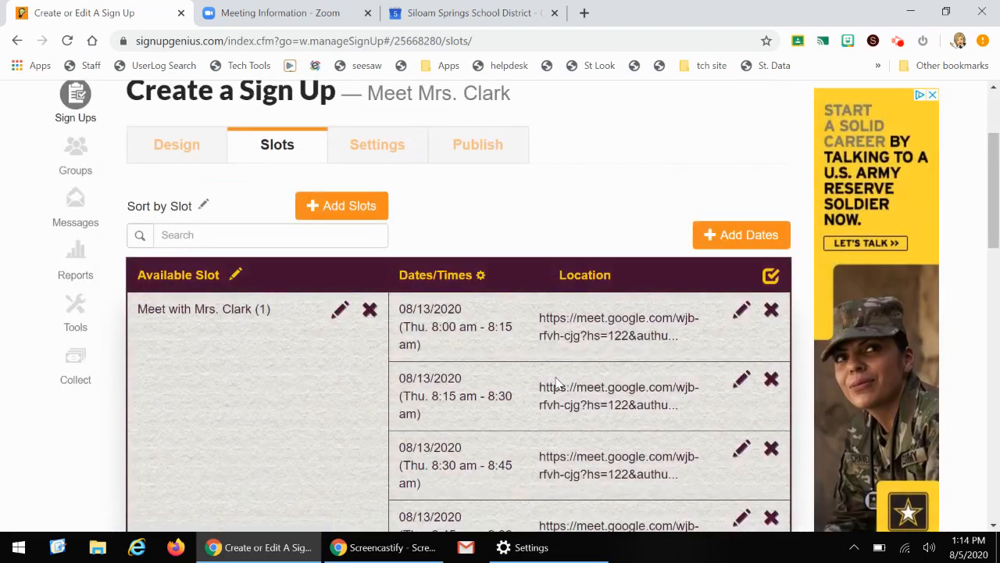
# Save the slots and continue to the sign up's settings
pyautogui.scroll(-3, 593, 349)
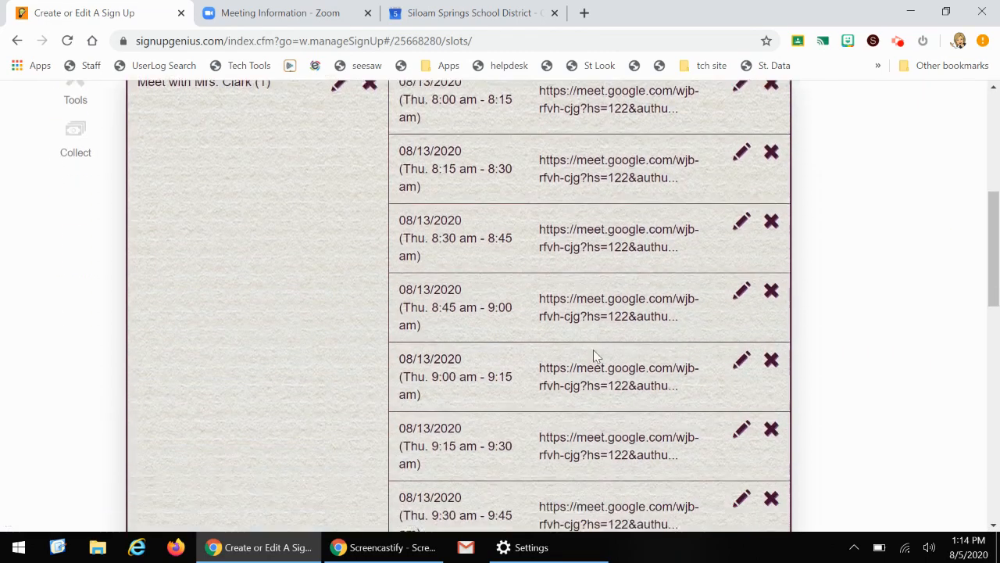
pyautogui.scroll(-6, 574, 313)
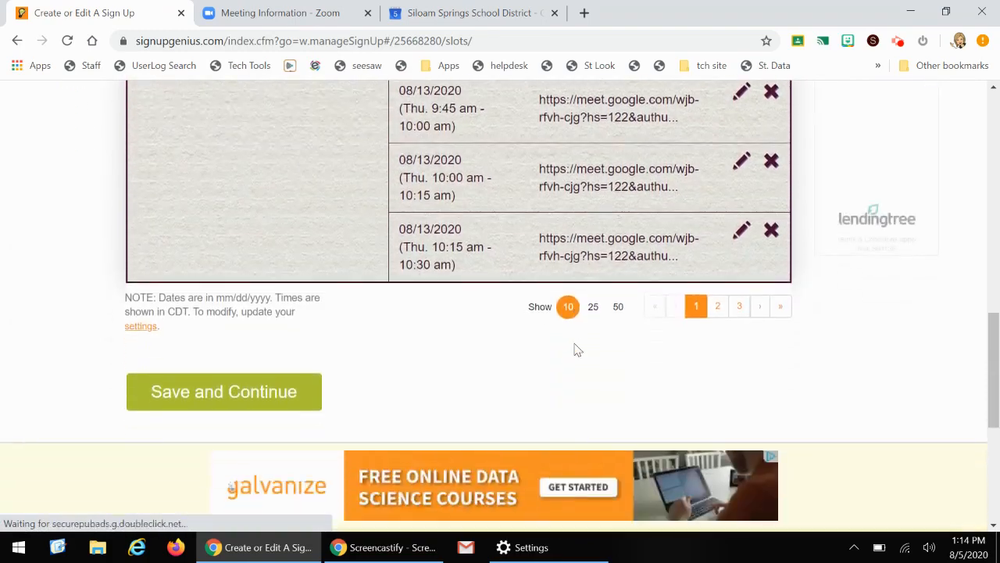
pyautogui.click(258, 402)
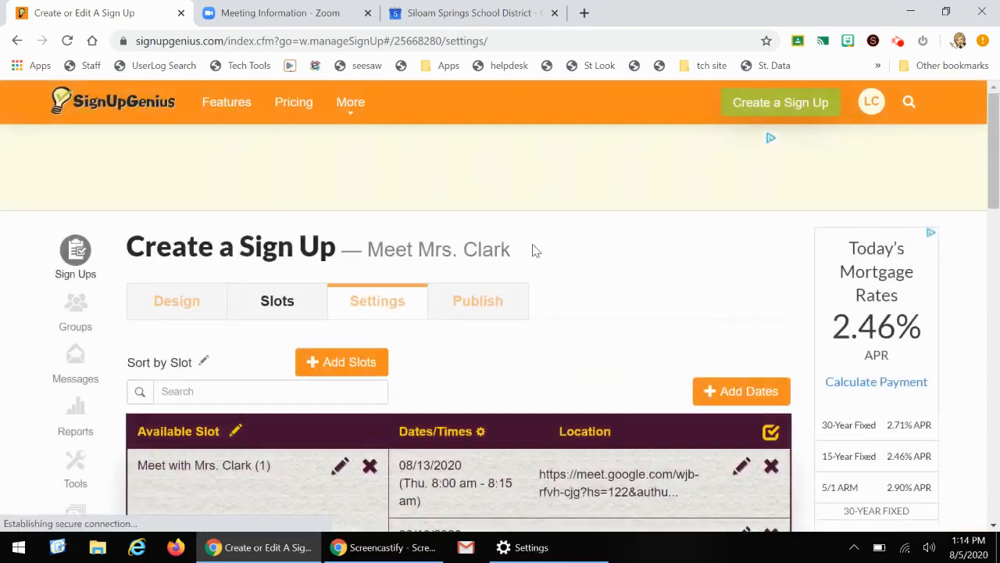
# Make the participants' email optional
pyautogui.scroll(-1, 578, 324)
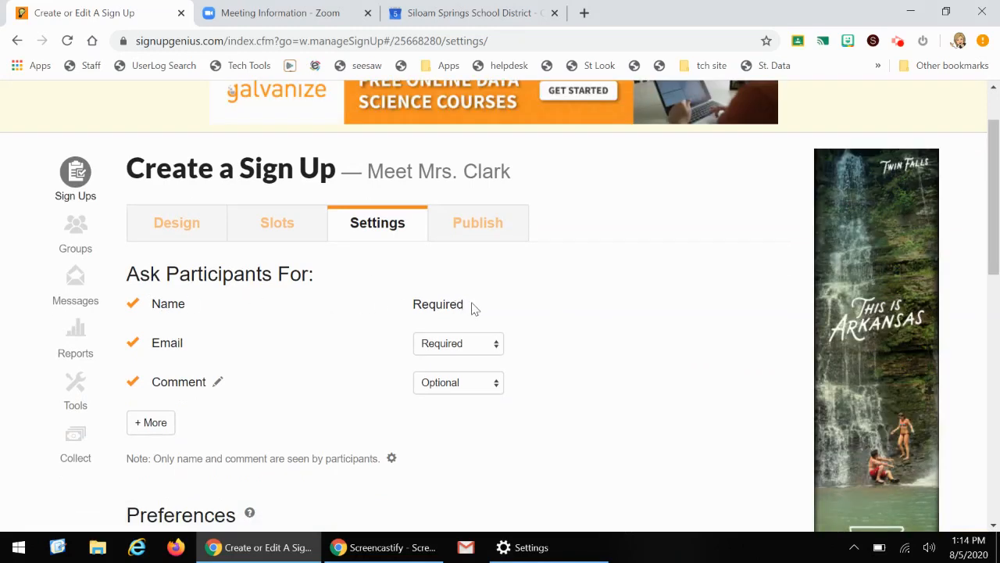
pyautogui.click(485, 344)
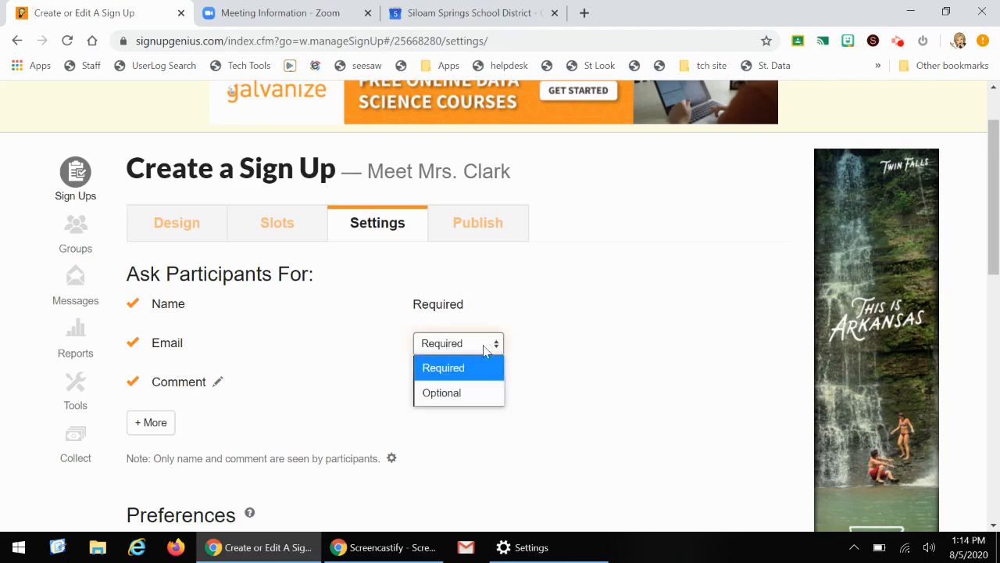
pyautogui.click(451, 393)
# Set the notification reminders to go out 1 day in advance
pyautogui.scroll(-2, 529, 358)
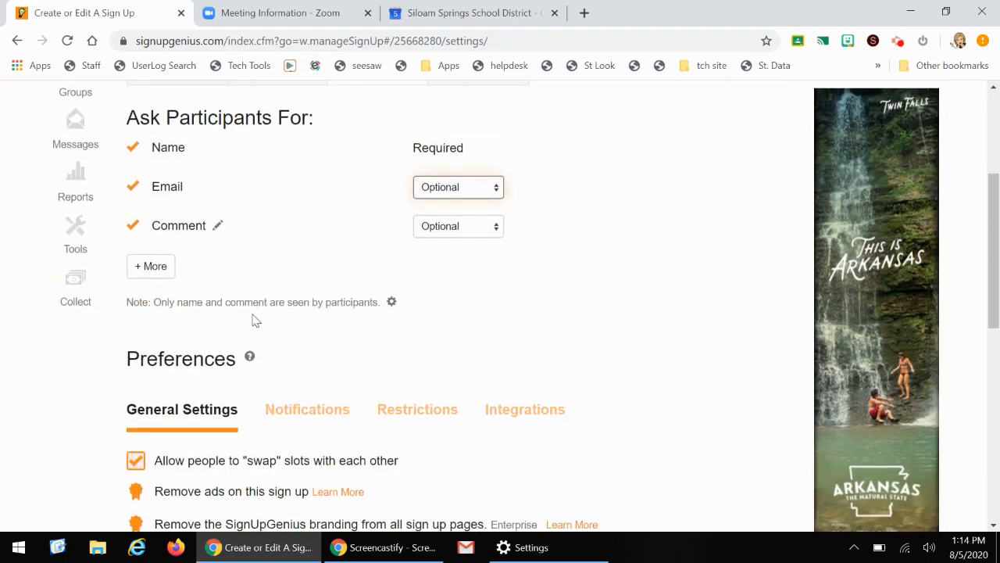
pyautogui.scroll(-2, 500, 281)
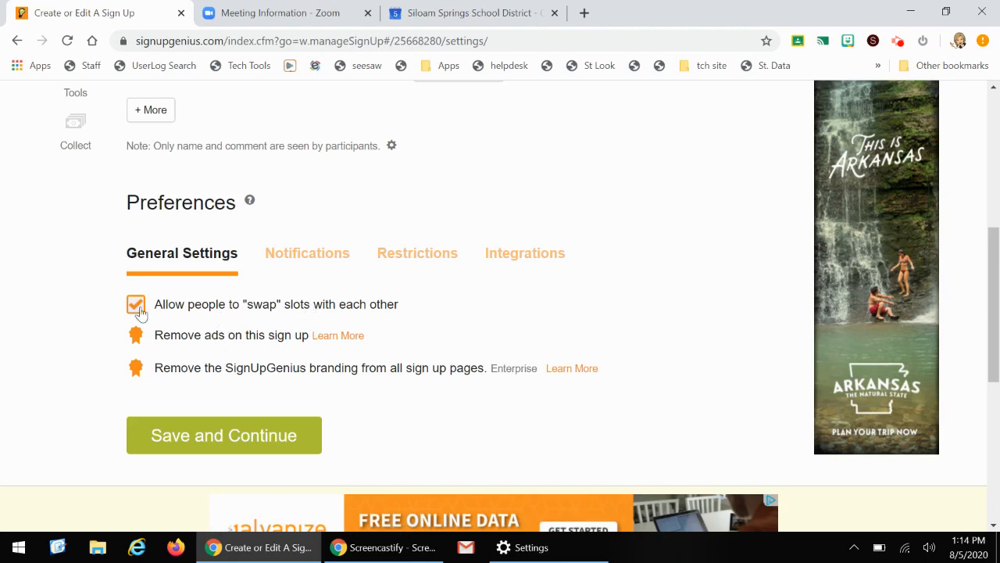
pyautogui.click(307, 258)
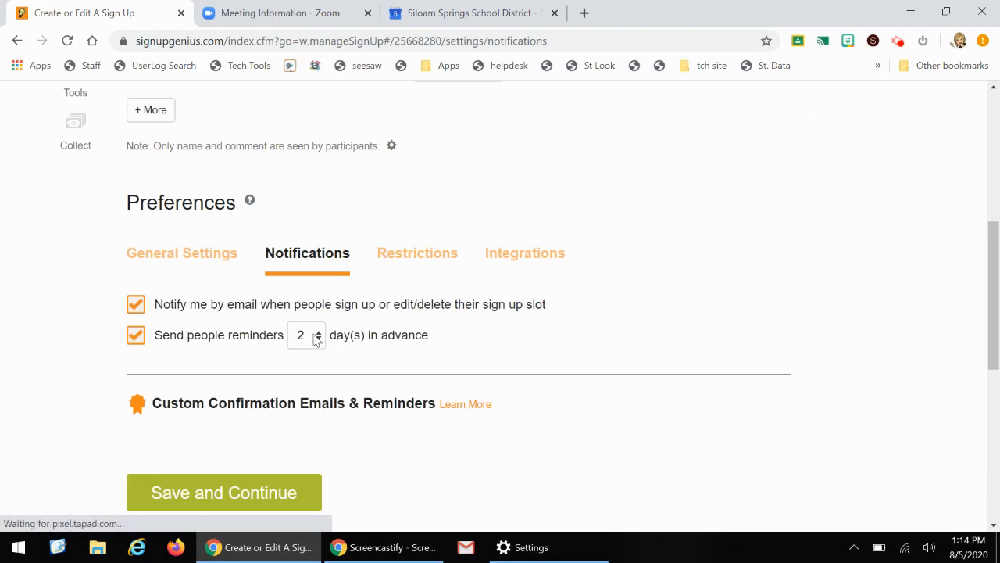
pyautogui.click(319, 338)
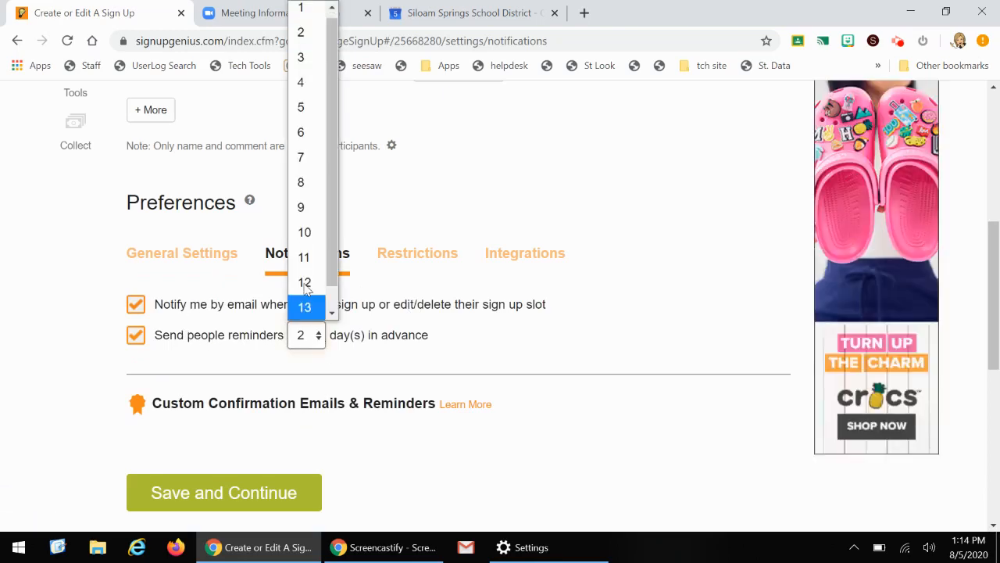
pyautogui.click(312, 10)
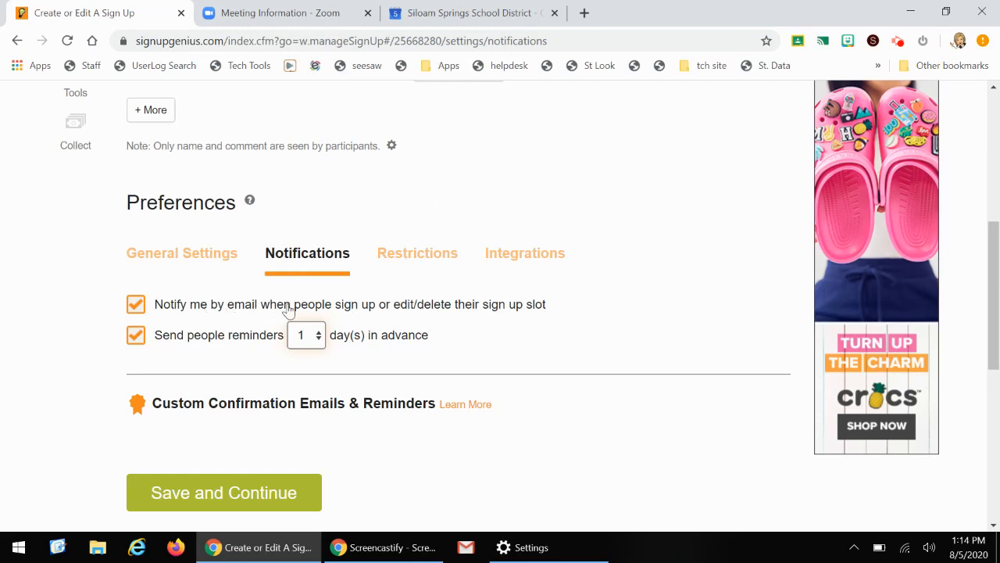
# Review the Restrictions and Integrations preference options and save the settings to continue
pyautogui.click(439, 256)
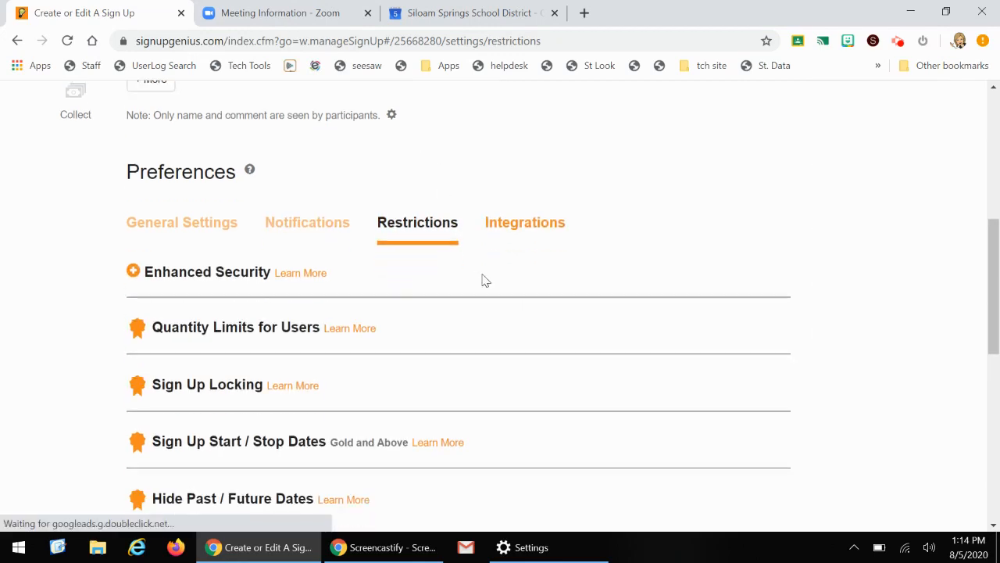
pyautogui.scroll(-1, 469, 275)
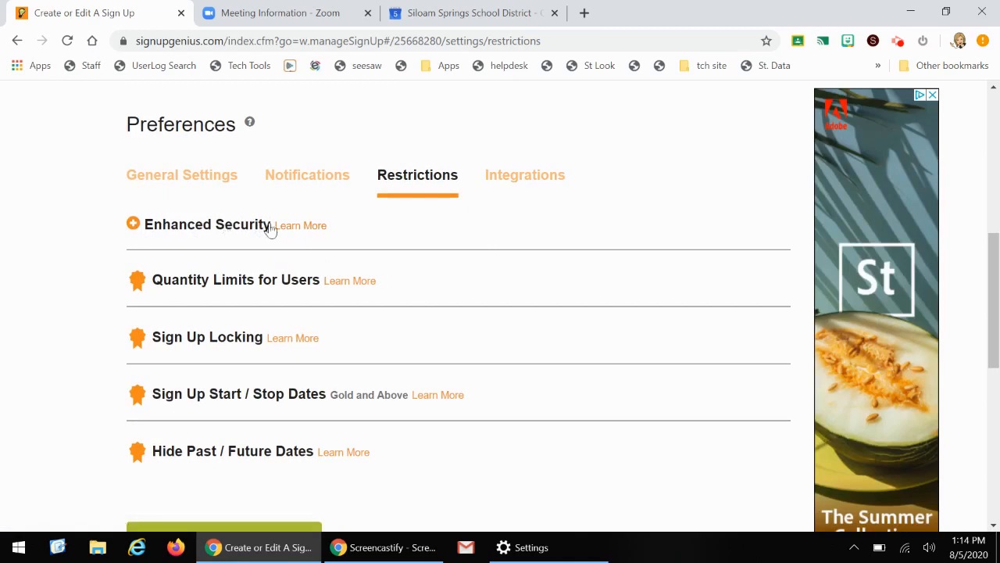
pyautogui.click(135, 225)
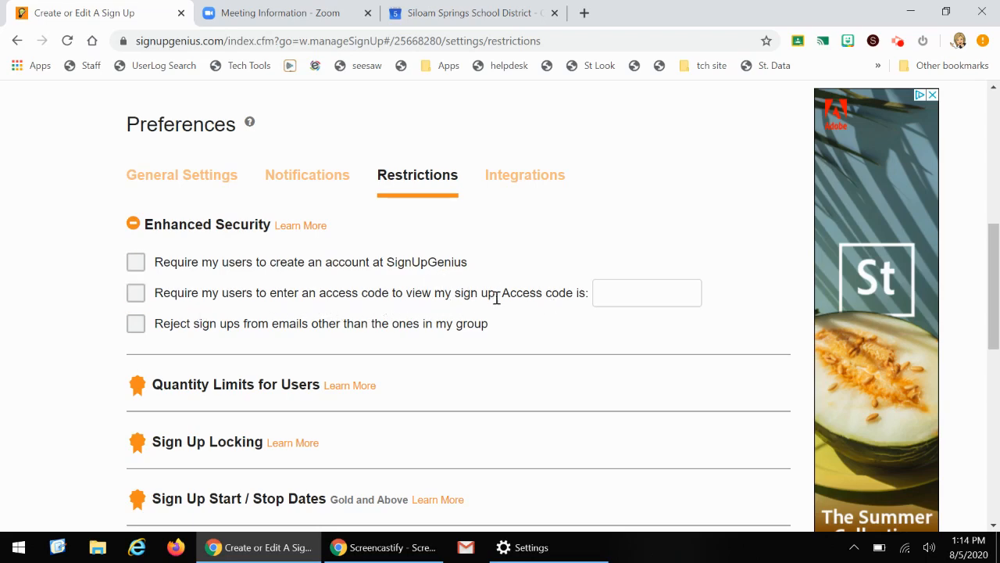
pyautogui.click(515, 177)
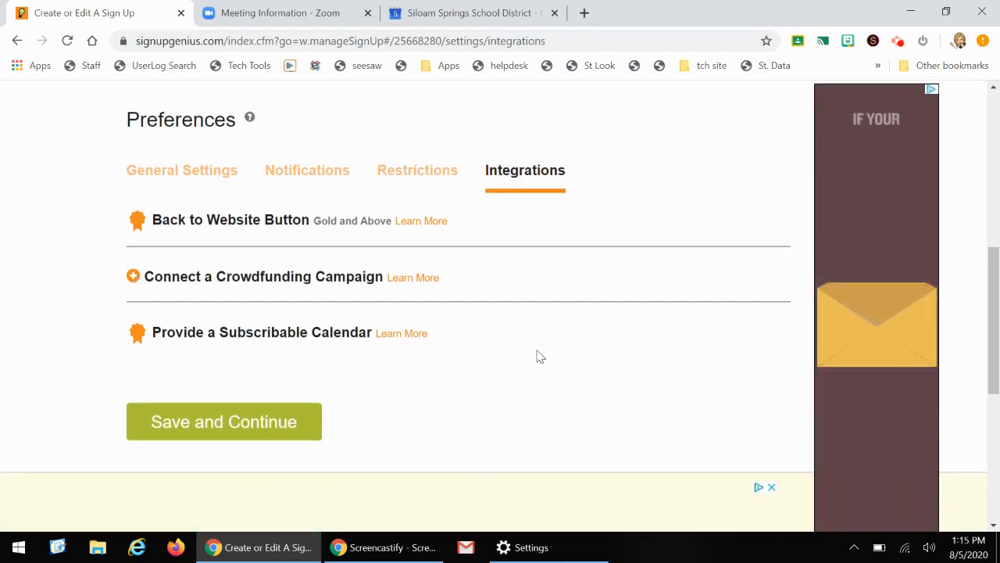
pyautogui.scroll(-2, 536, 353)
pyautogui.click(267, 271)
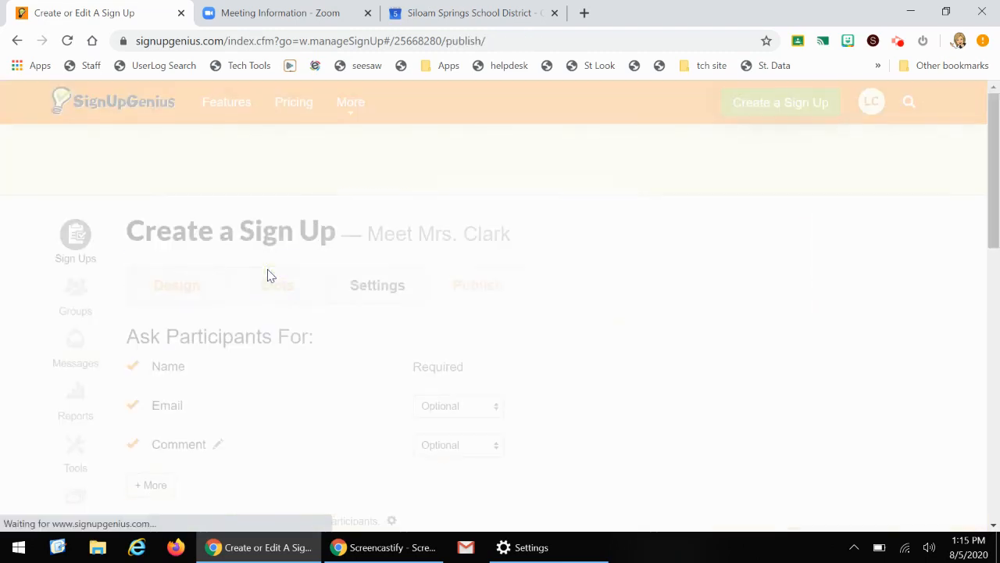
# Preview the participant sign-up form and publish the sign up
pyautogui.scroll(-1, 632, 339)
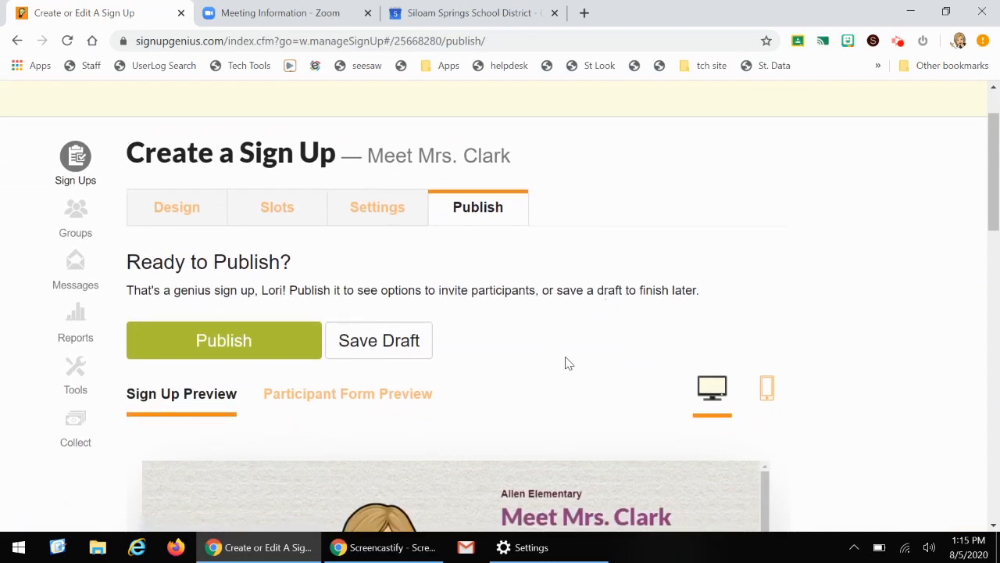
pyautogui.click(371, 402)
pyautogui.scroll(-5, 618, 373)
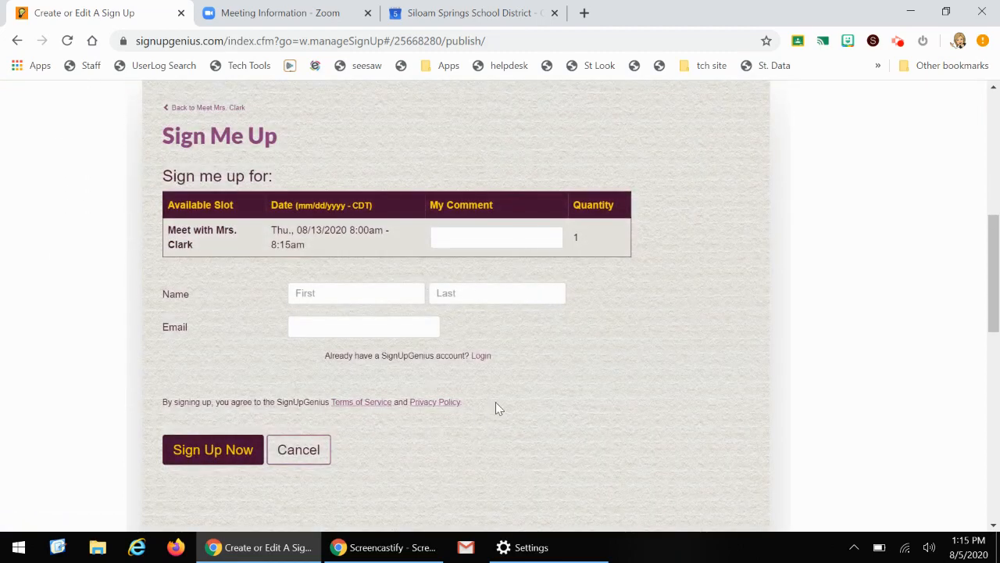
pyautogui.scroll(4, 435, 415)
pyautogui.scroll(1, 437, 402)
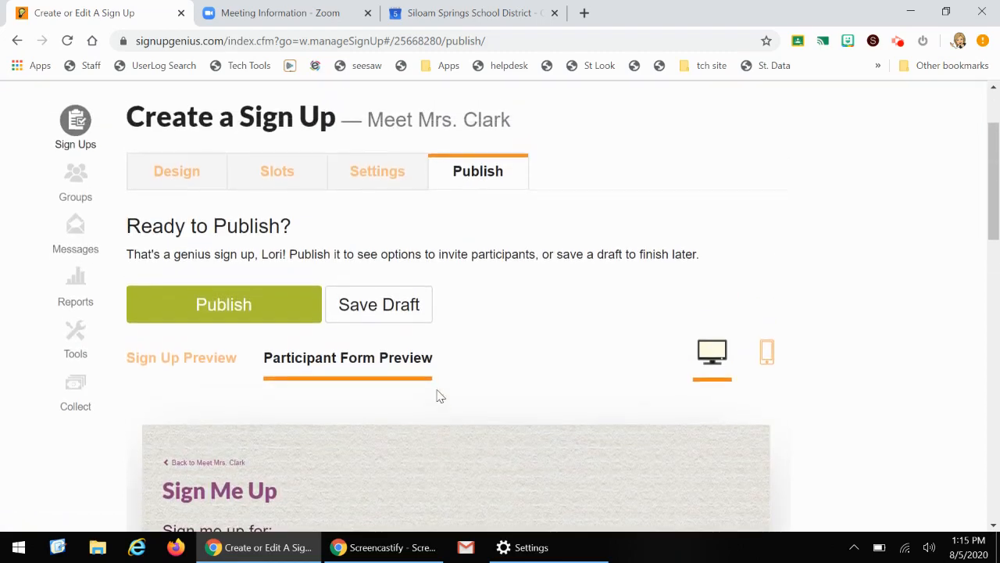
pyautogui.click(224, 338)
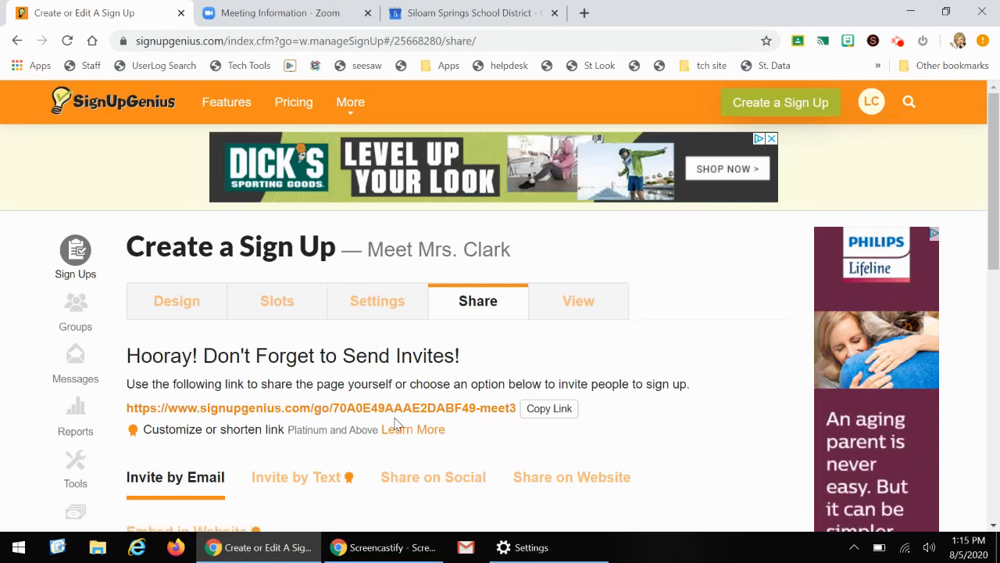
# Open the published sign up's view page and look through its time slots
pyautogui.click(584, 313)
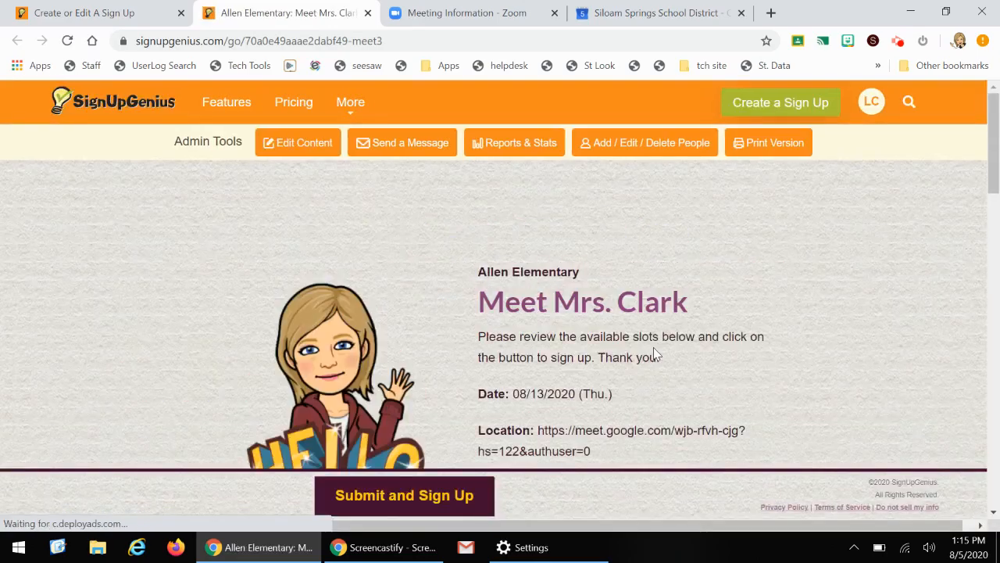
pyautogui.scroll(-2, 755, 323)
pyautogui.scroll(-5, 755, 324)
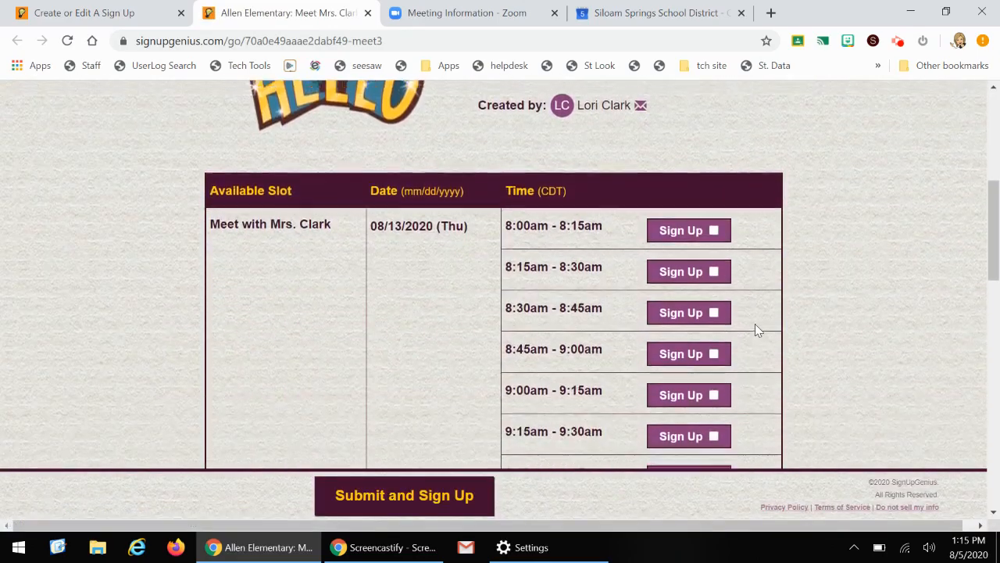
pyautogui.scroll(-8, 707, 352)
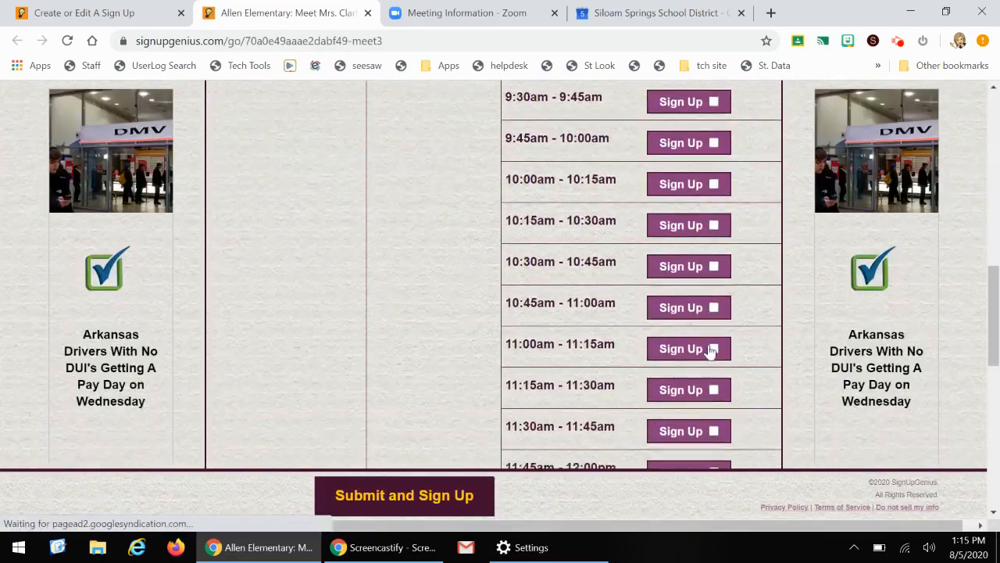
pyautogui.scroll(11, 711, 353)
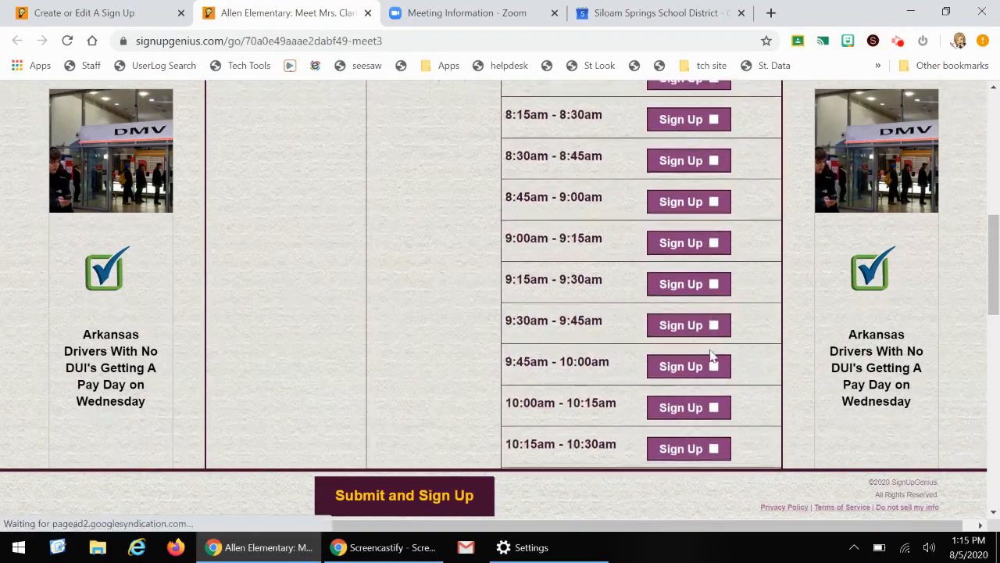
pyautogui.scroll(-4, 701, 352)
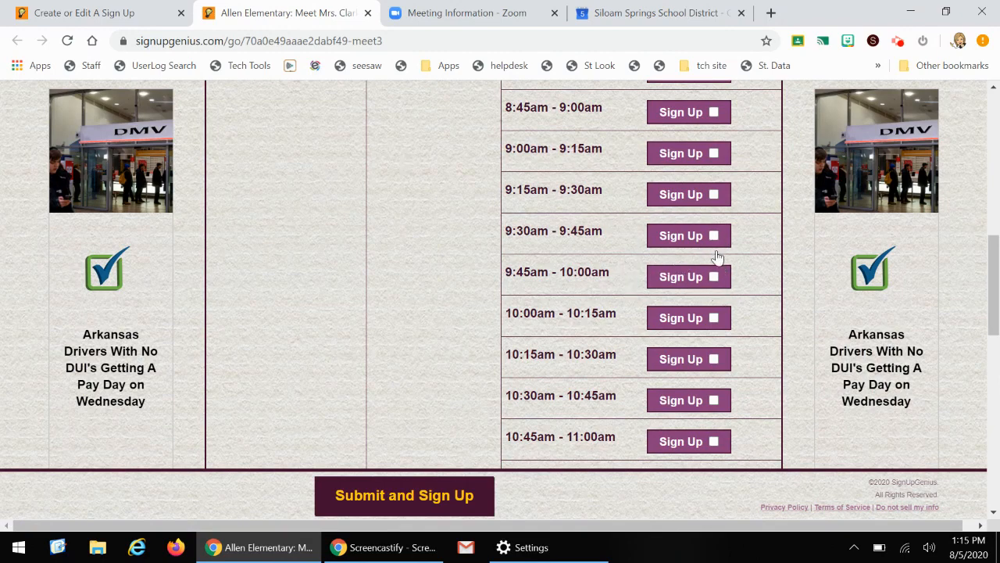
# Return to the sign up's Share page and copy its sign-up link
pyautogui.click(116, 14)
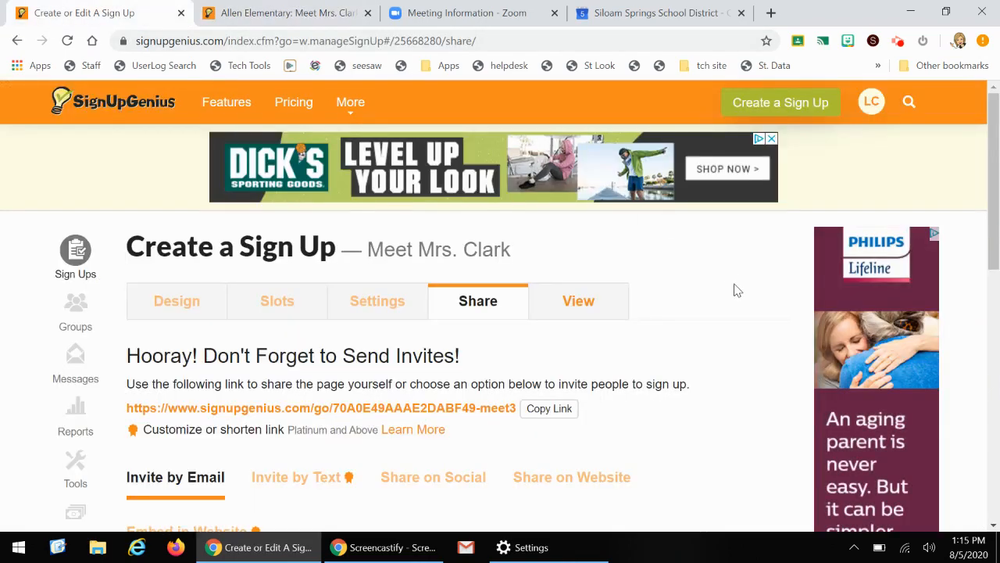
pyautogui.scroll(-1, 703, 293)
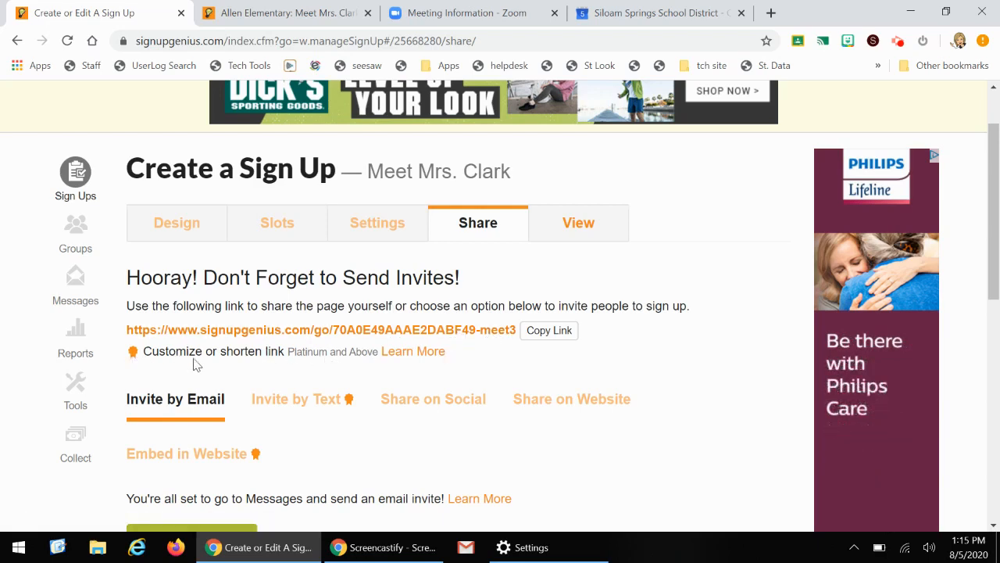
pyautogui.click(556, 335)
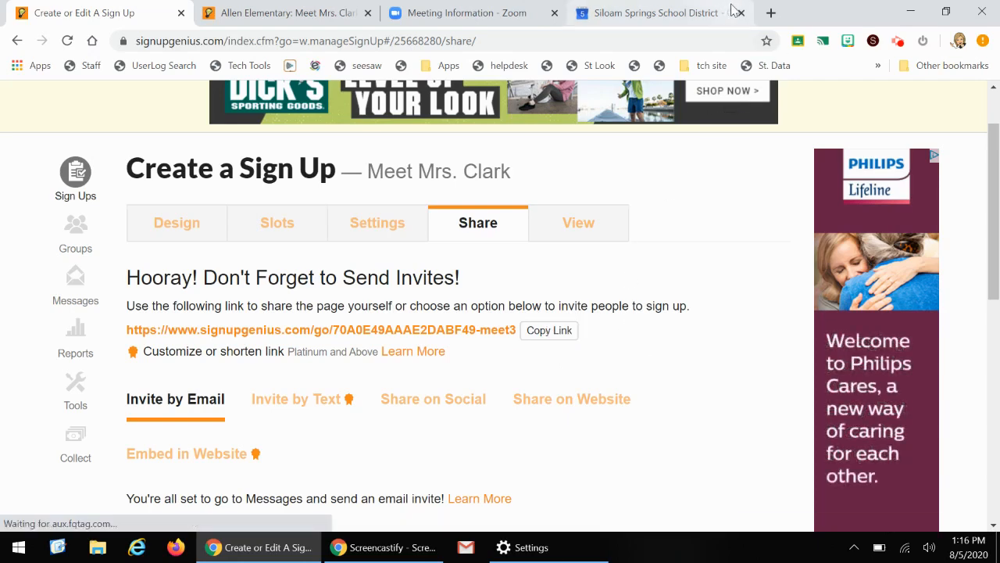
# Search the Chrome Web Store for a qr code generator and add the Quick QR Code Generator extension to Chrome
pyautogui.click(771, 13)
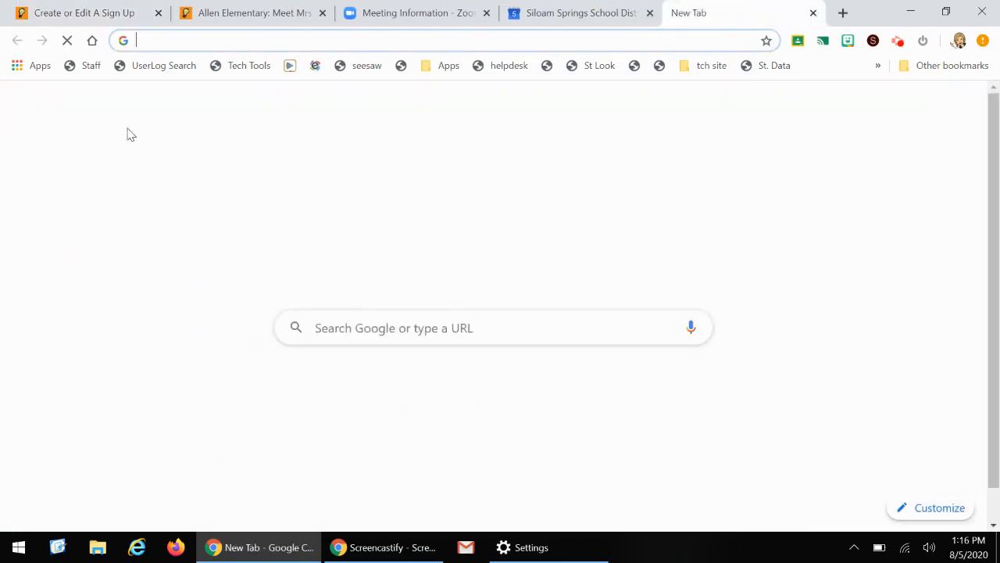
pyautogui.click(28, 68)
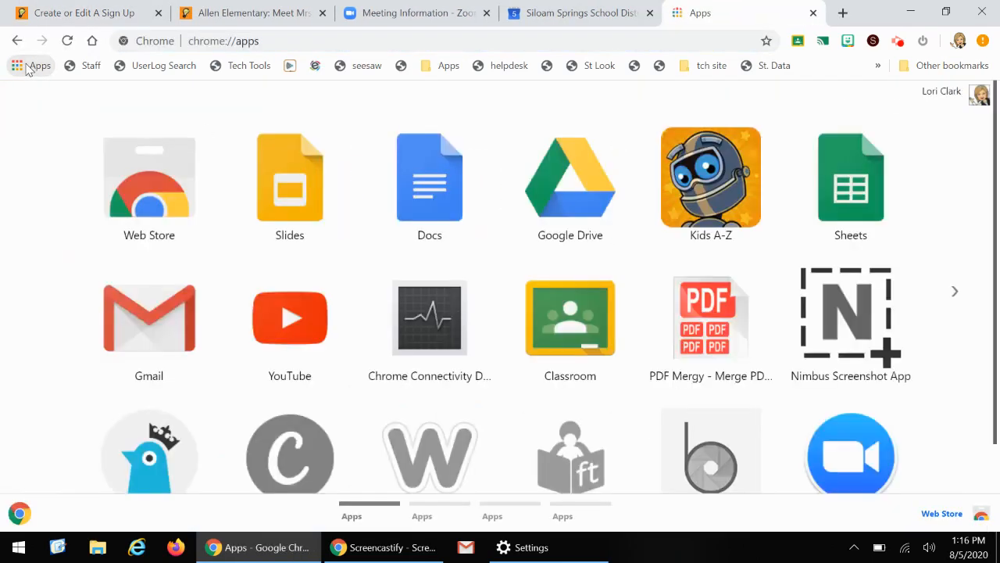
pyautogui.click(166, 188)
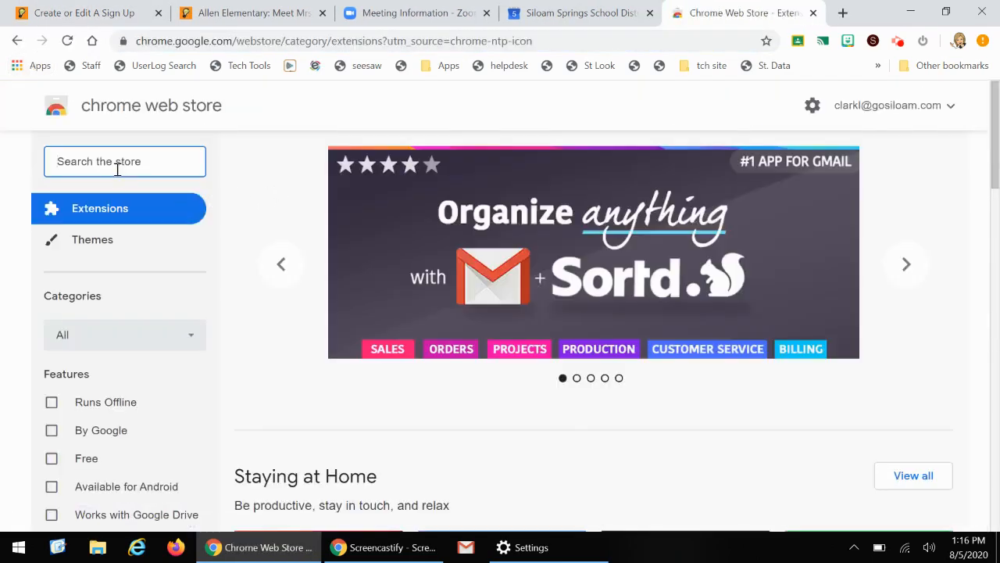
pyautogui.write('qr code')
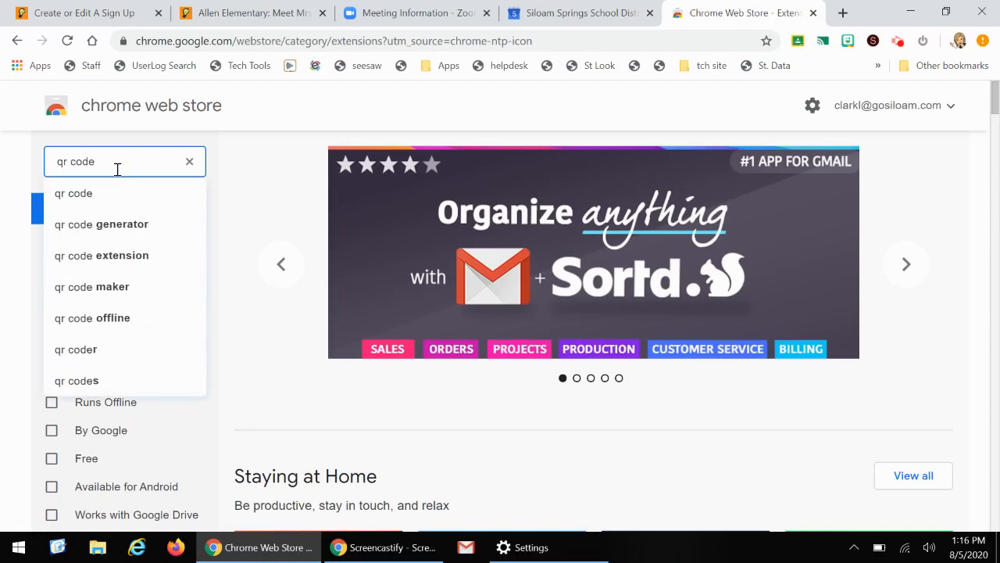
pyautogui.click(118, 226)
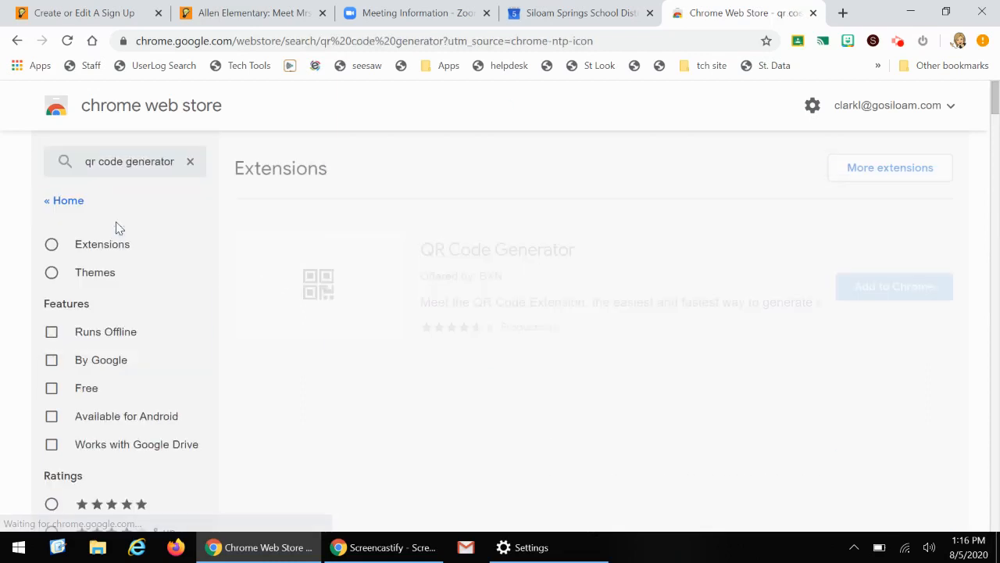
pyautogui.scroll(-1, 663, 283)
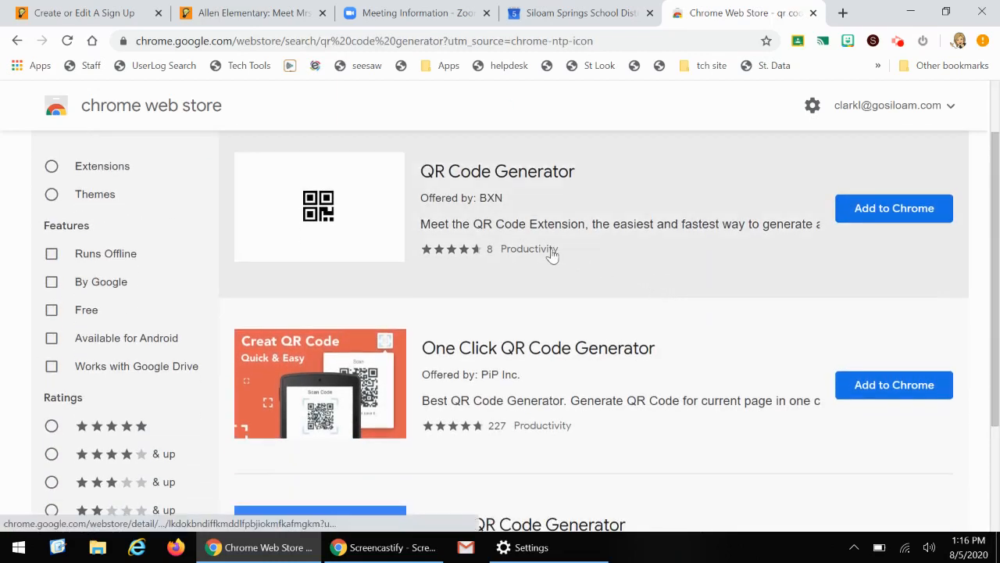
pyautogui.scroll(-1, 495, 312)
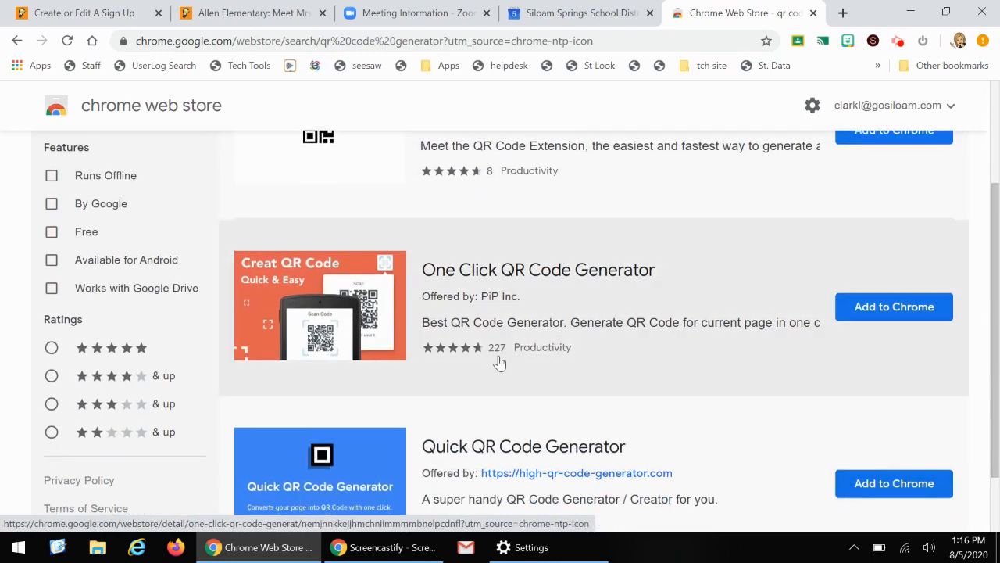
pyautogui.scroll(-1, 500, 362)
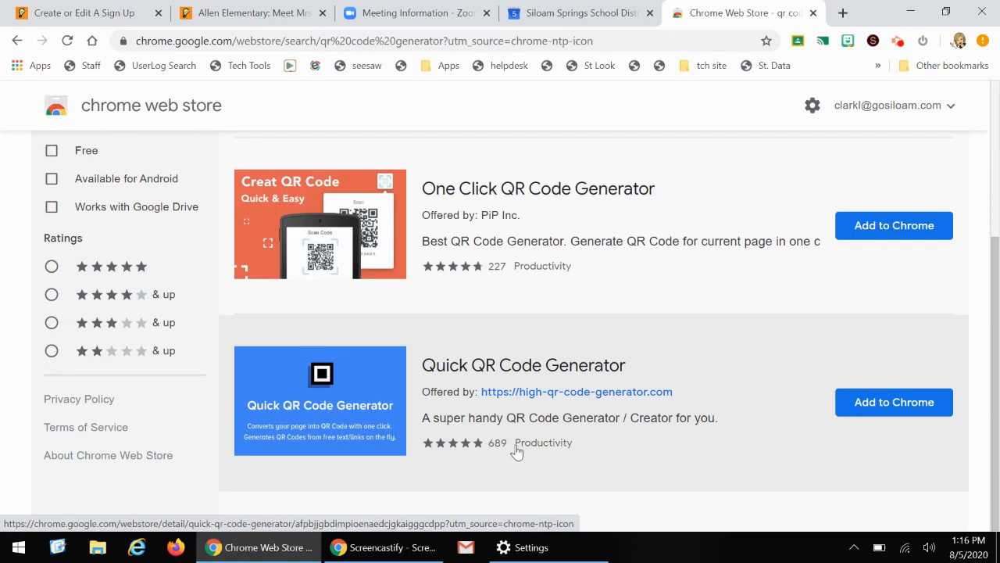
pyautogui.click(863, 410)
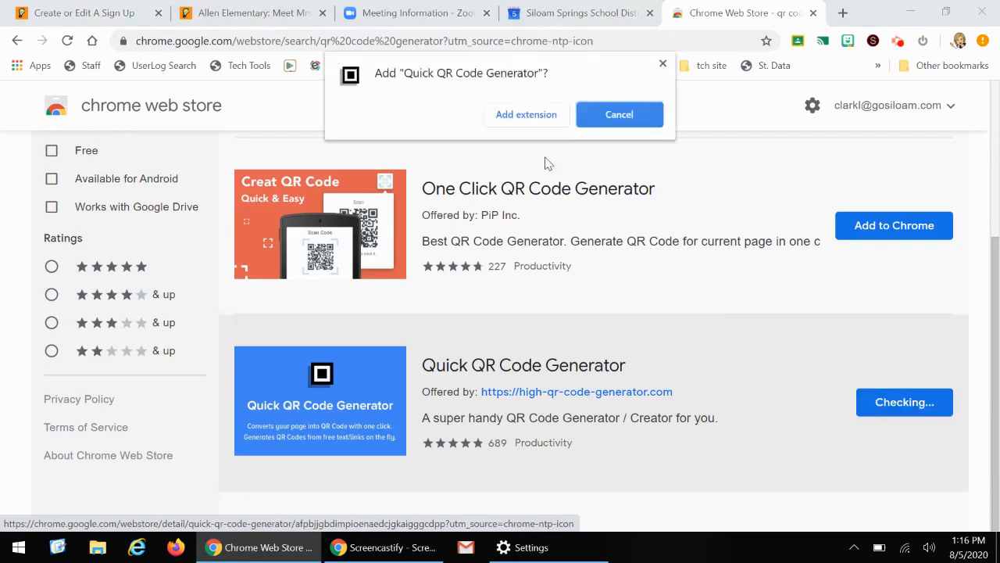
pyautogui.click(529, 116)
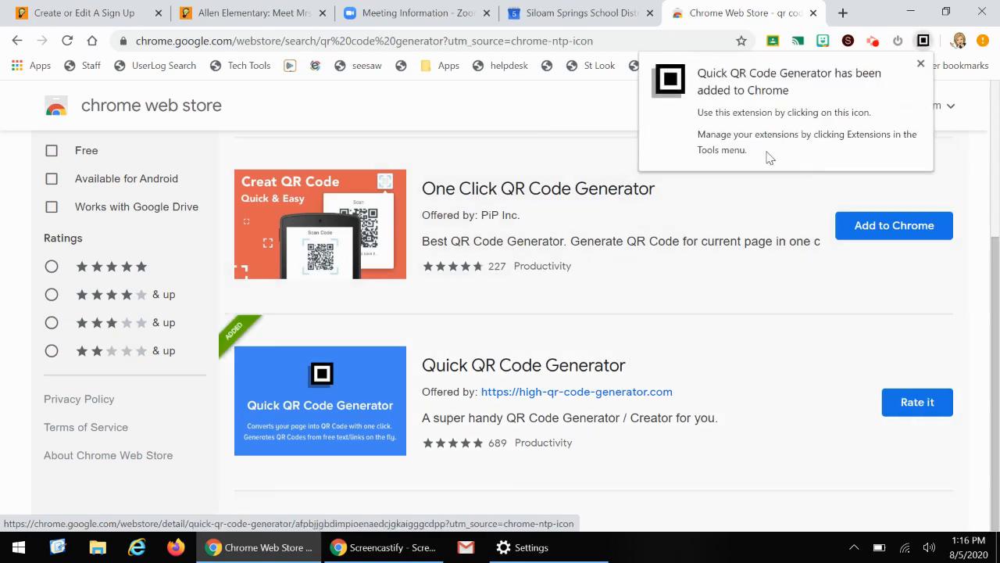
# Open the copied sign-up link in a new browser tab
pyautogui.click(923, 41)
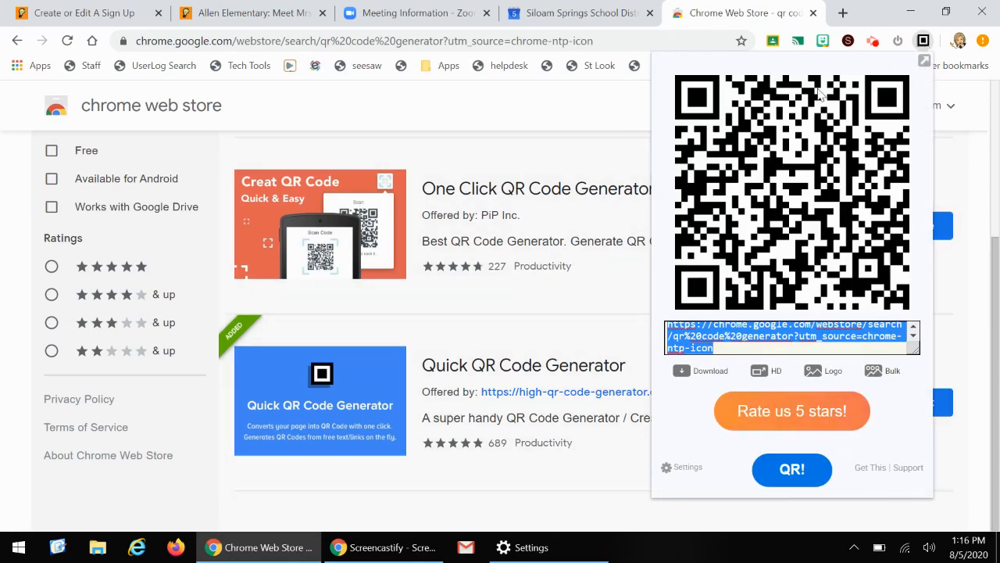
pyautogui.click(843, 13)
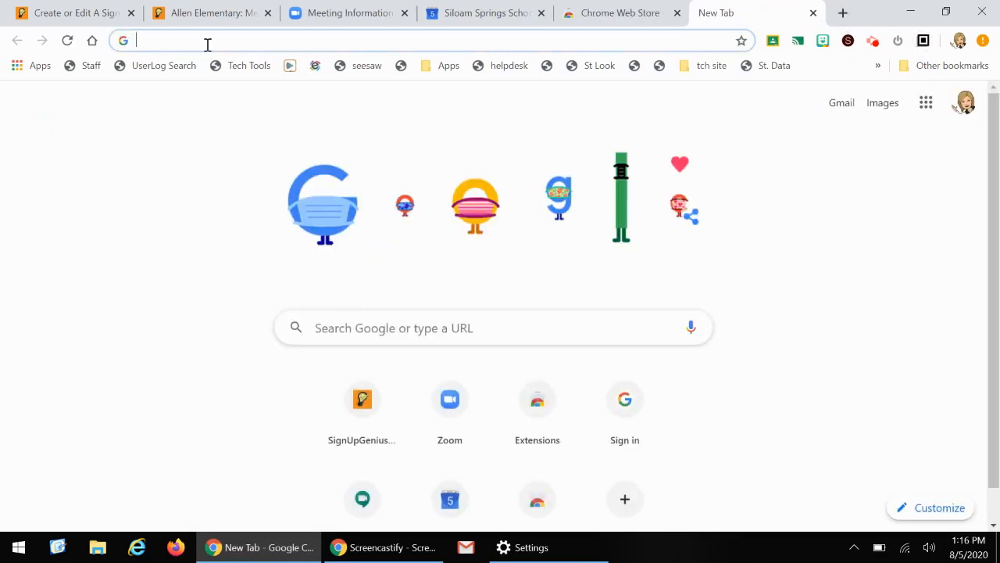
pyautogui.hotkey('ctrl', 'v')
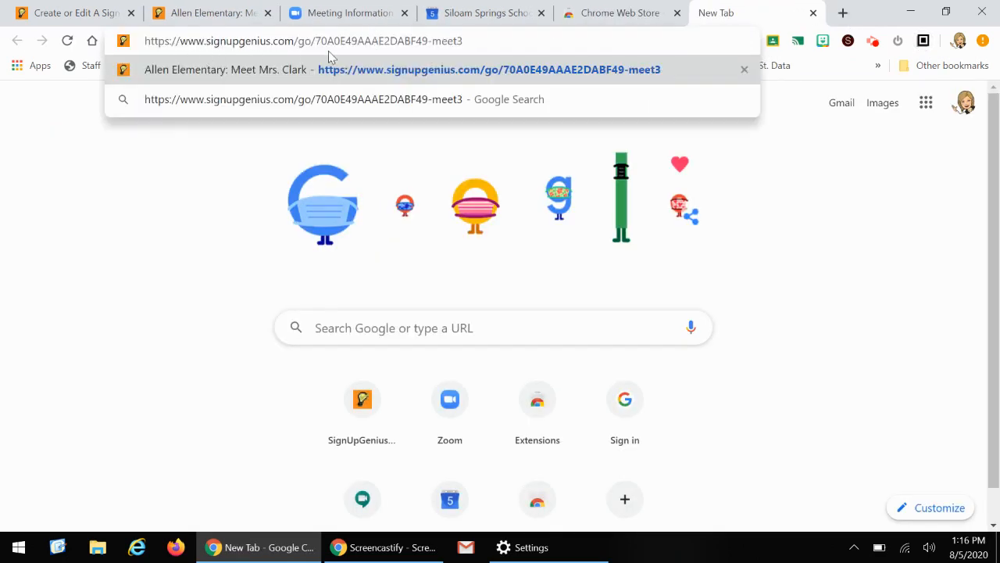
pyautogui.press('Return')
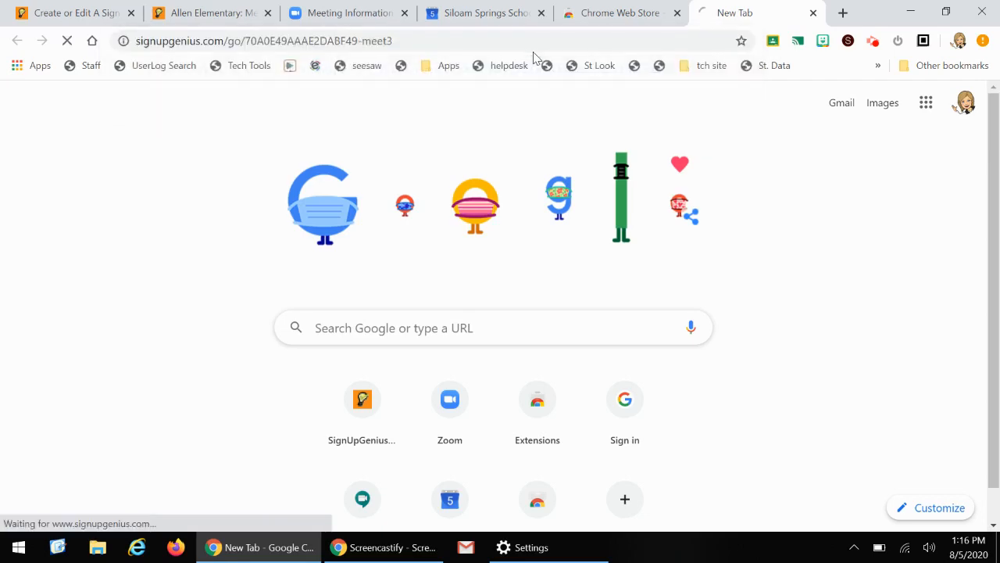
# Generate a QR code for the sign-up page with the Quick QR Code Generator extension and download it
pyautogui.click(923, 42)
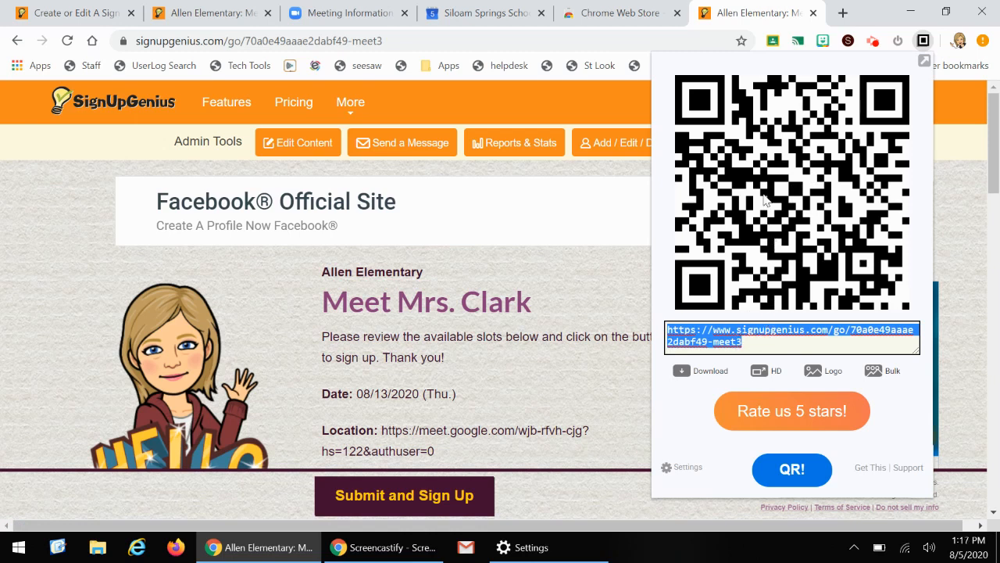
pyautogui.click(689, 371)
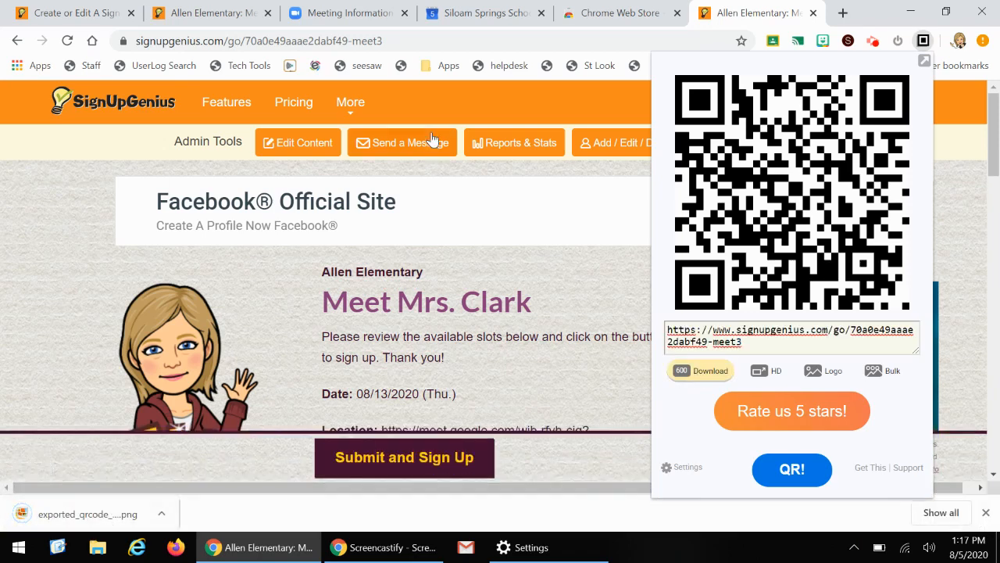
pyautogui.click(841, 13)
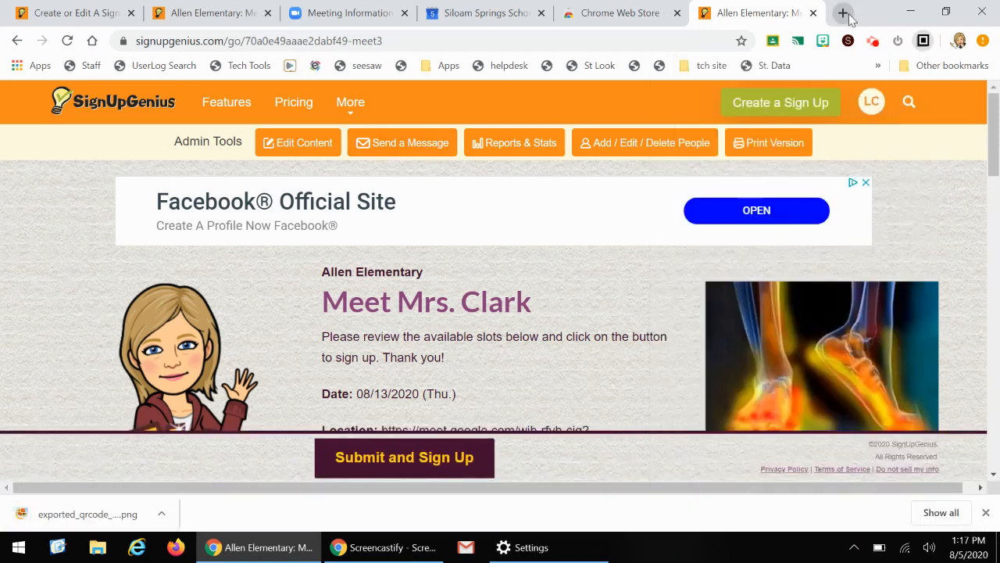
# Create a new Google Doc via docs.new and insert the downloaded exported_qrcode_image_600.png image from the computer
pyautogui.click(843, 14)
pyautogui.write('docs.new')
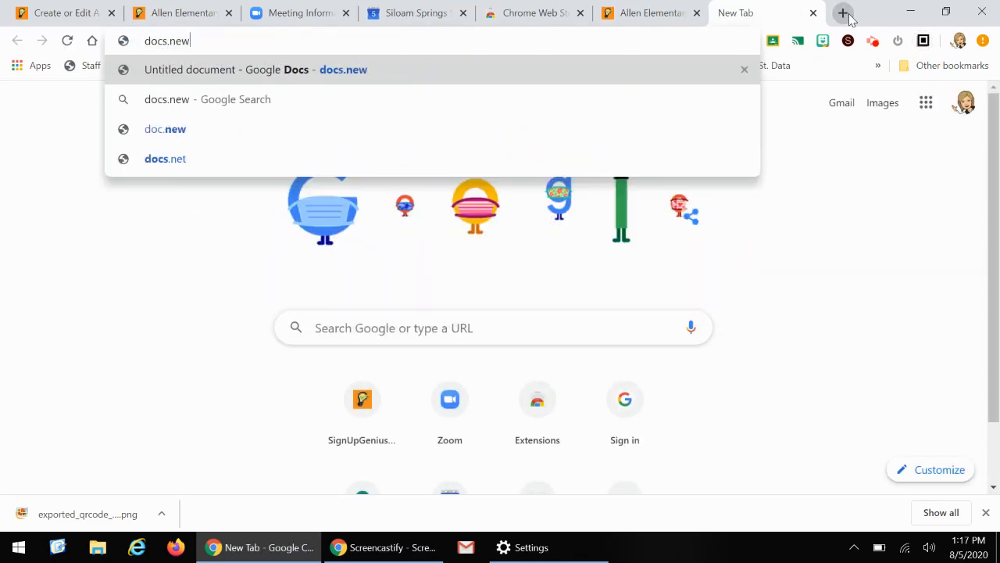
pyautogui.press('Return')
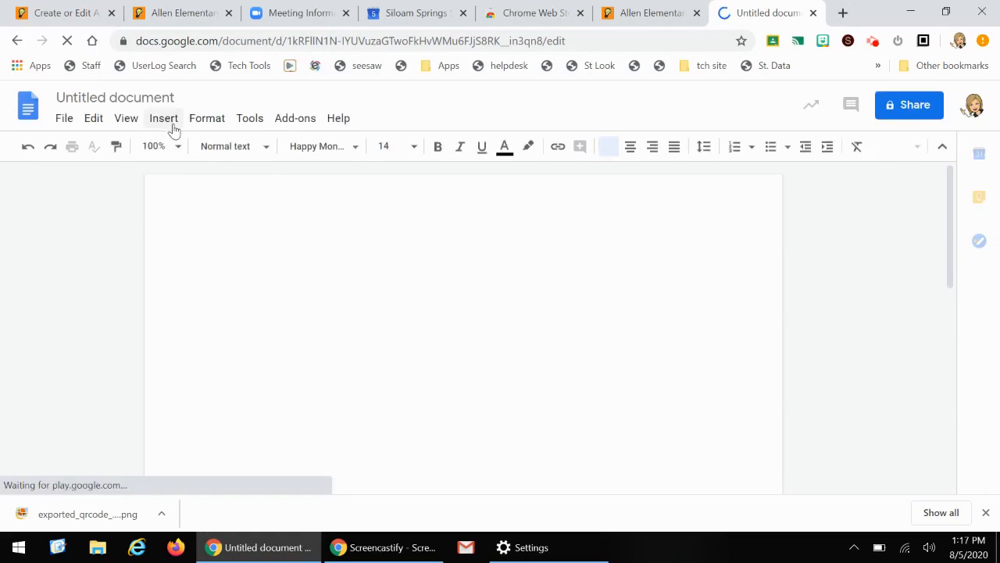
pyautogui.click(172, 123)
pyautogui.moveTo(182, 151)
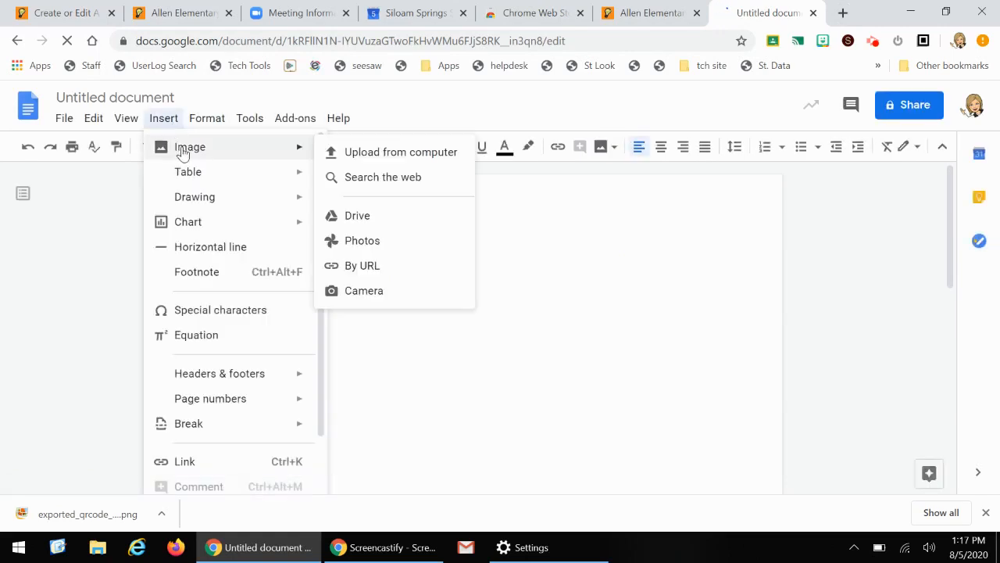
pyautogui.click(359, 152)
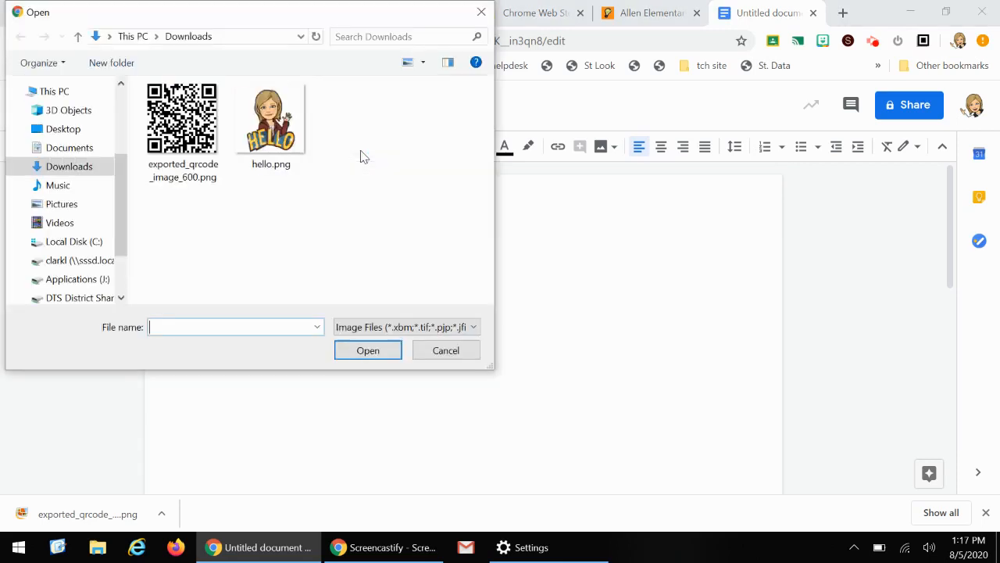
pyautogui.click(182, 117)
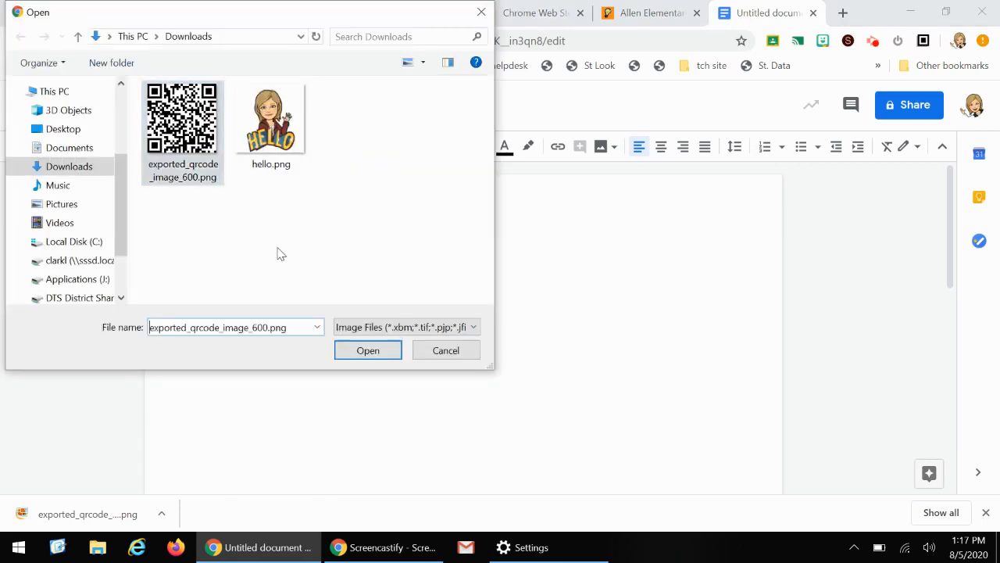
pyautogui.click(380, 351)
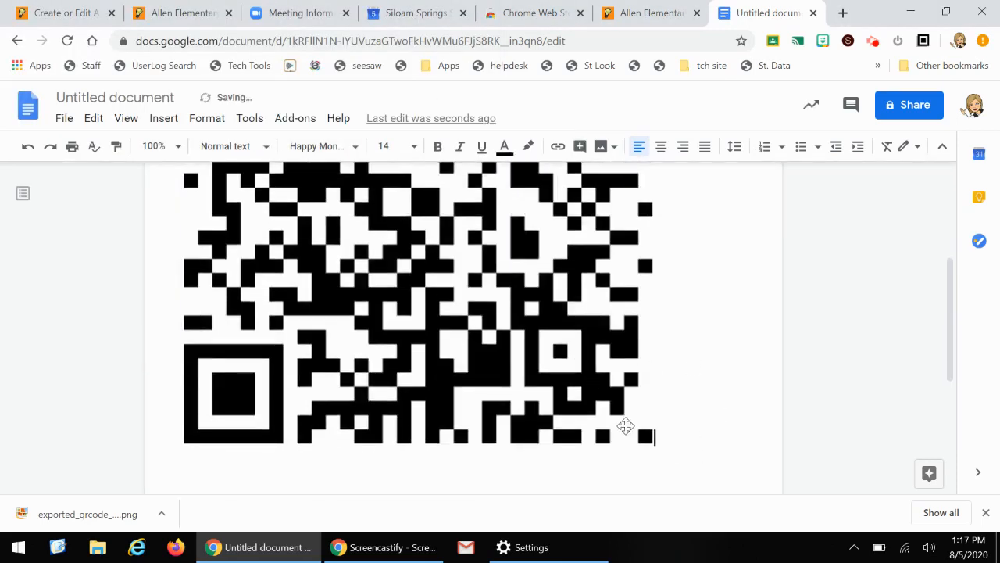
# Shrink the inserted QR code image to roughly a third of its original size
pyautogui.click(647, 446)
pyautogui.moveTo(652, 443); pyautogui.dragTo(331, 169)
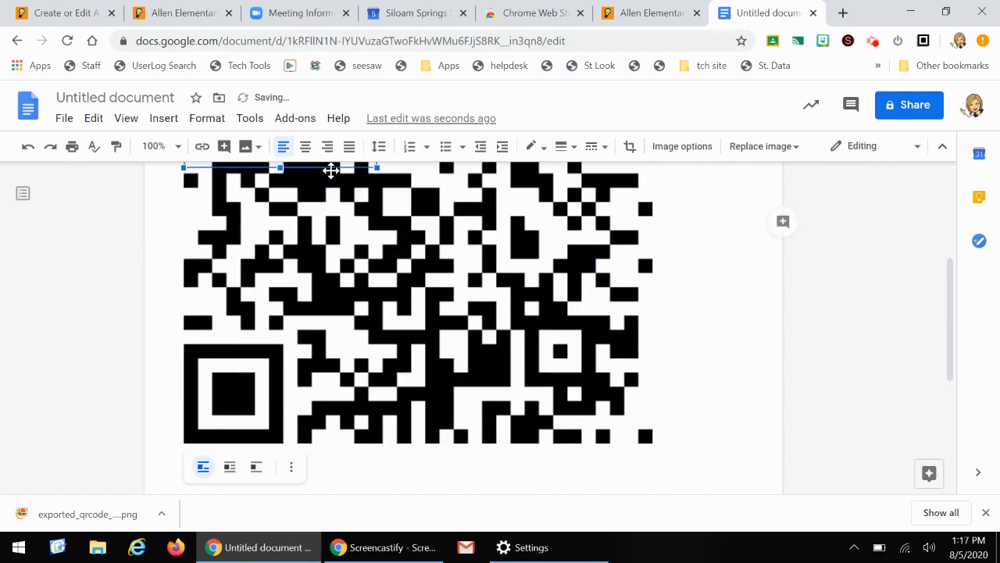
pyautogui.scroll(3, 484, 355)
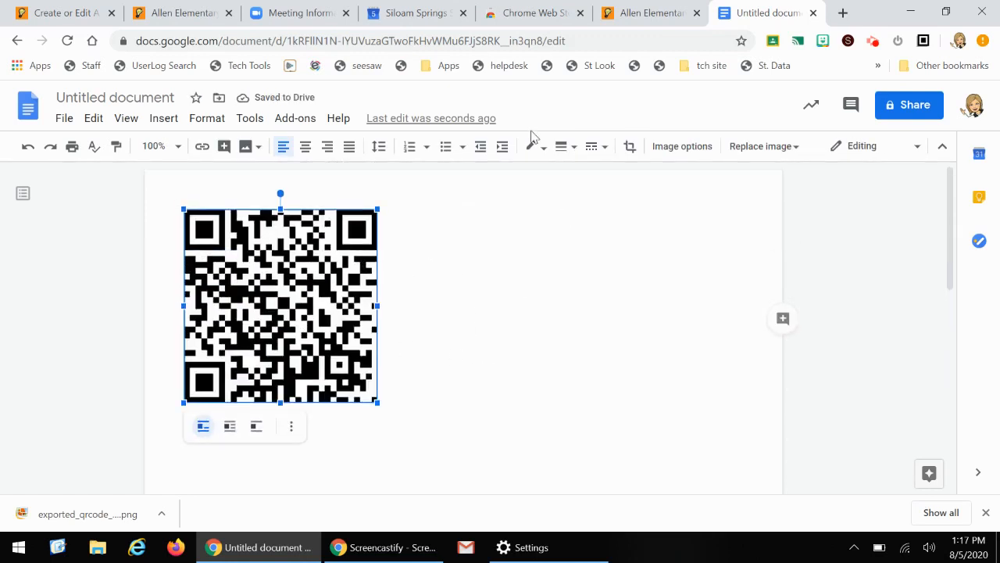